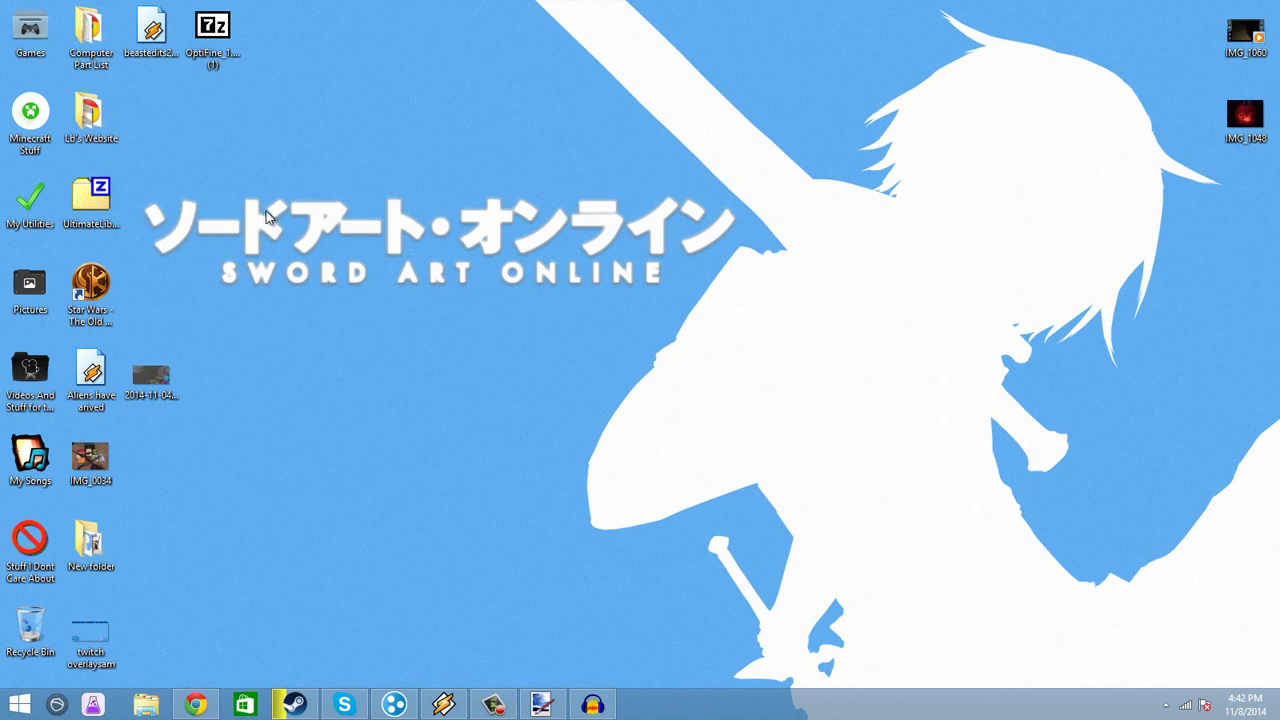
# Move the History panel down to the bottom-left of the paint.net window
pyautogui.moveTo(697, 297); pyautogui.dragTo(728, 302)
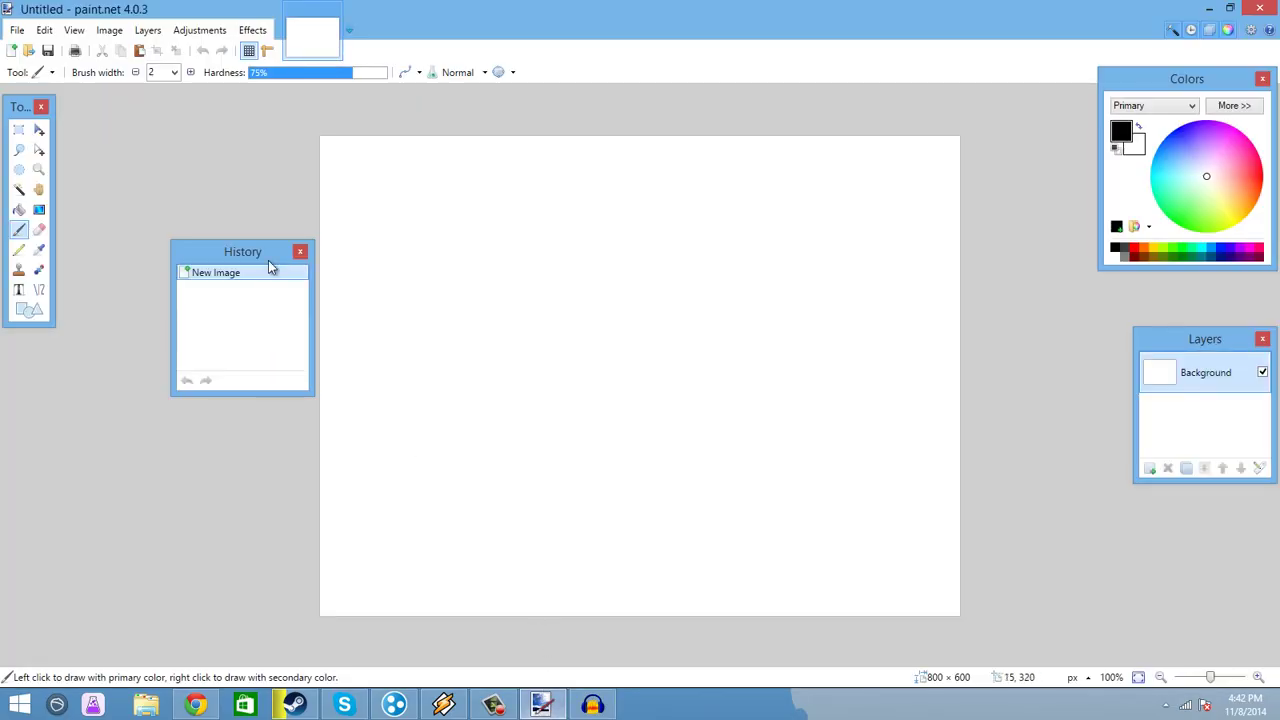
pyautogui.moveTo(268, 260); pyautogui.dragTo(100, 520)
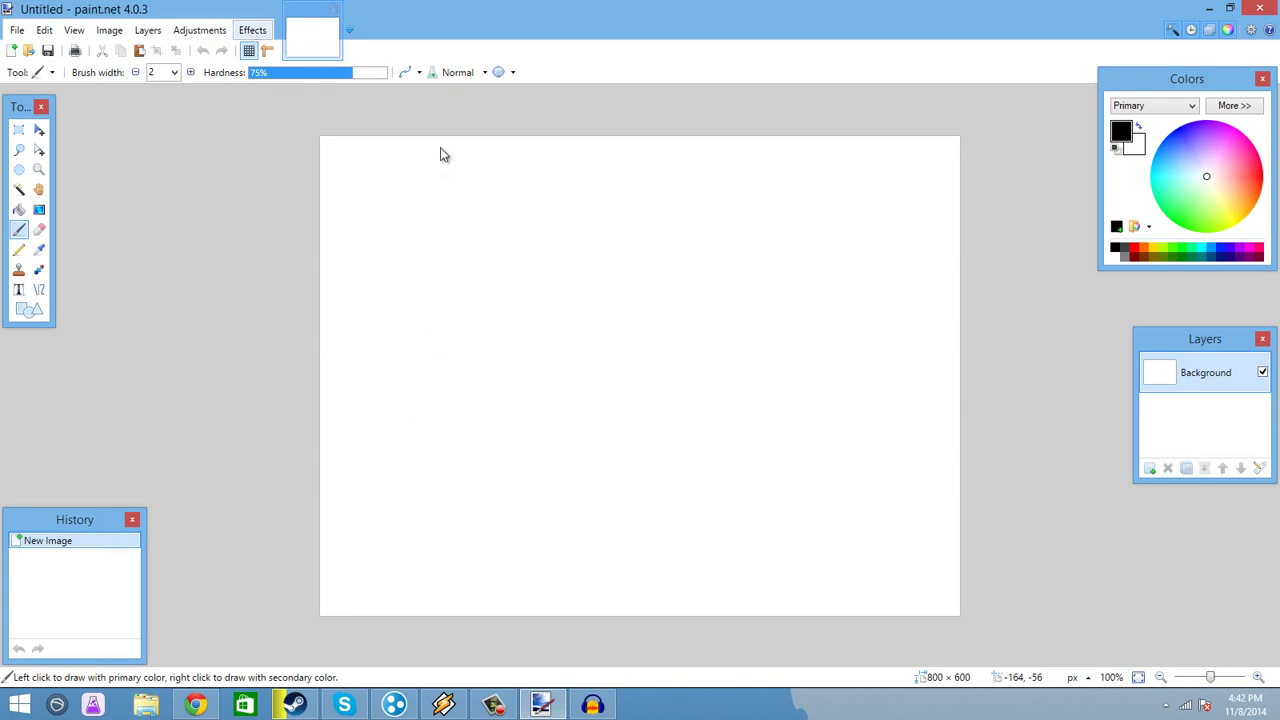
pyautogui.click(252, 30)
pyautogui.moveTo(415, 38)
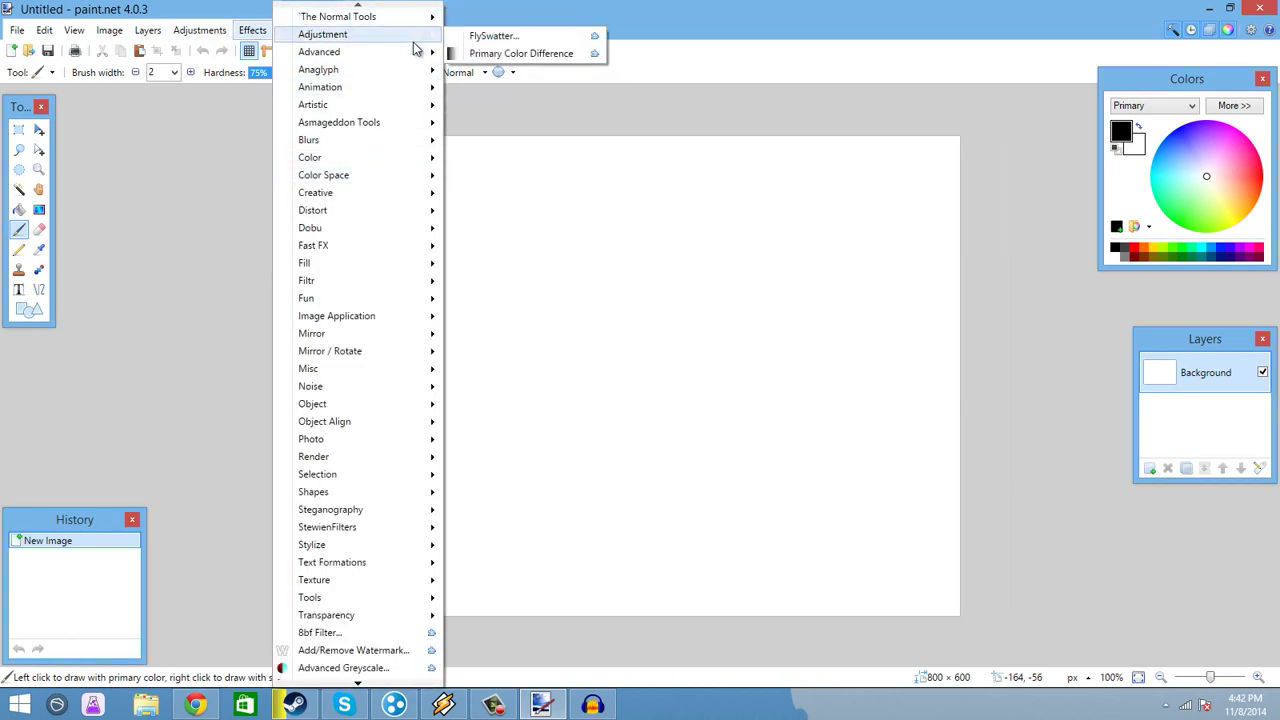
pyautogui.moveTo(418, 97)
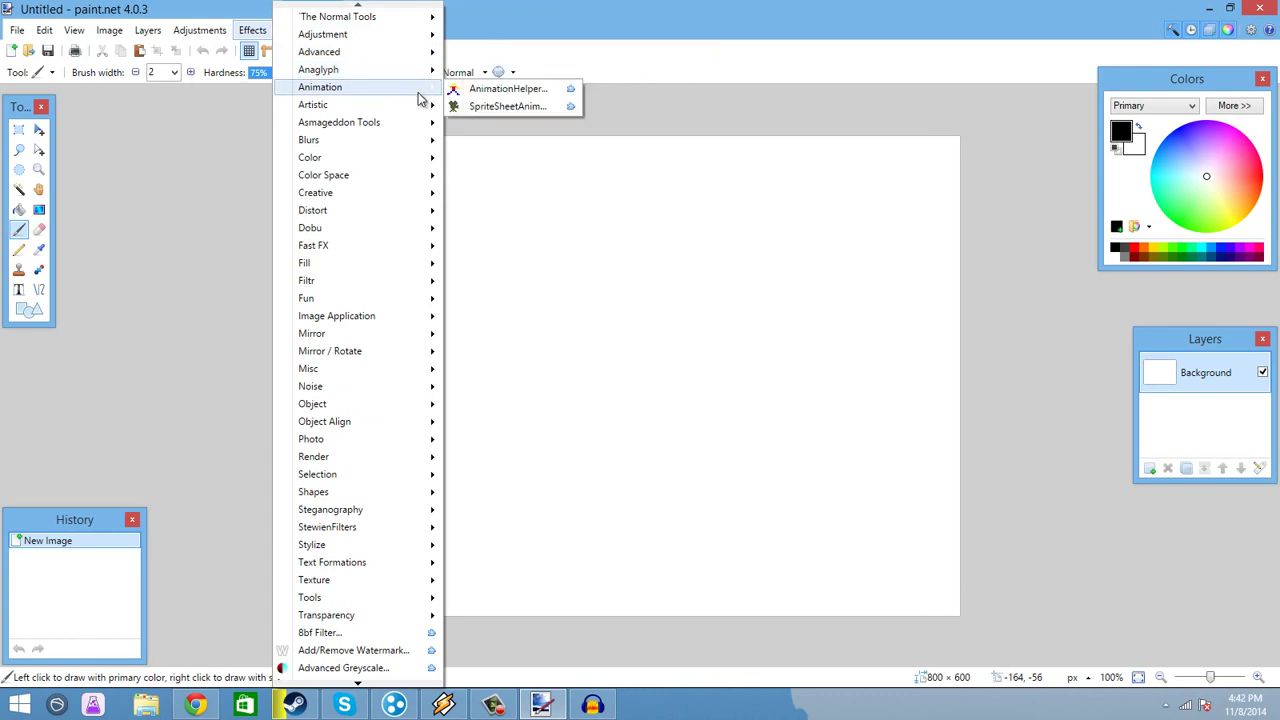
pyautogui.moveTo(418, 150)
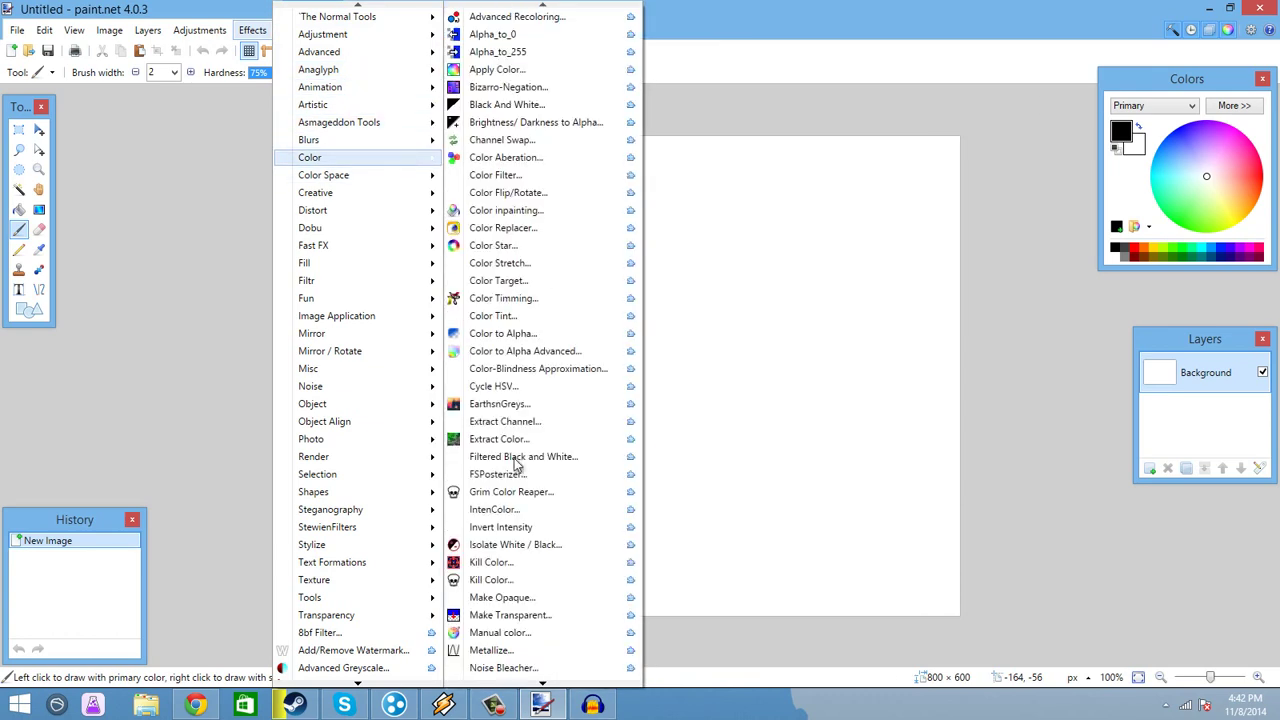
pyautogui.click(515, 695)
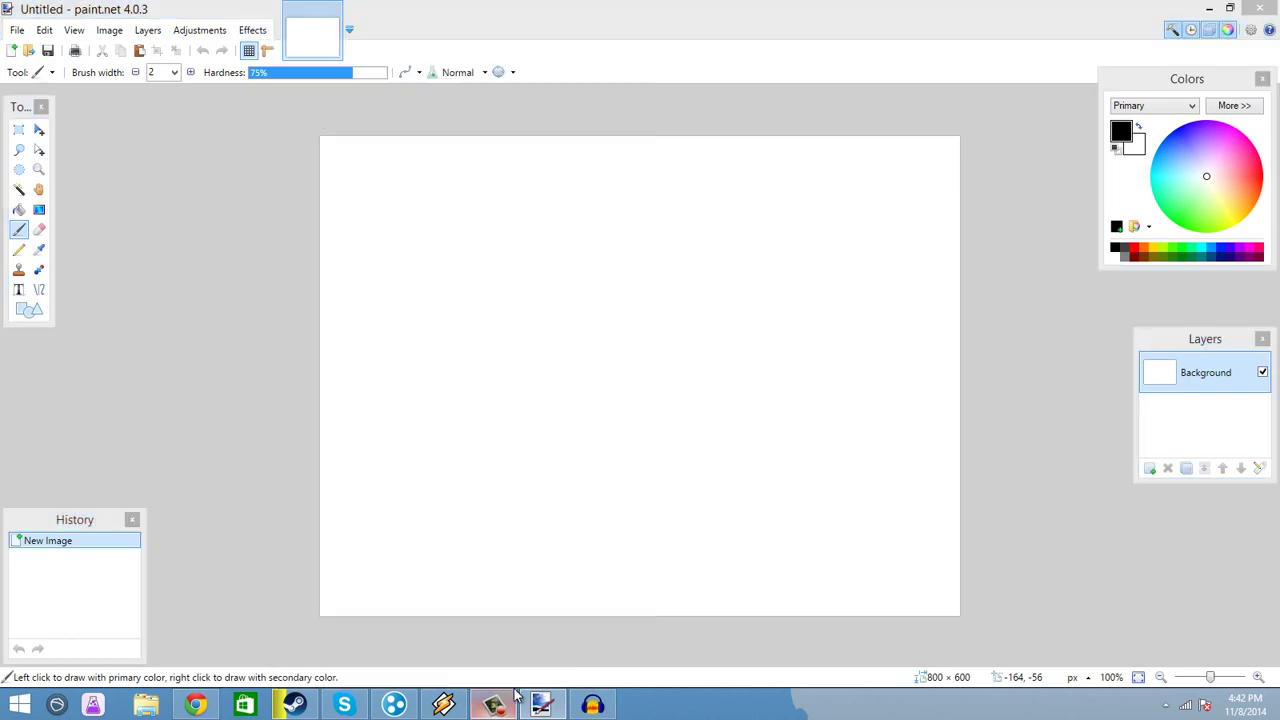
pyautogui.click(500, 702)
pyautogui.click(211, 208)
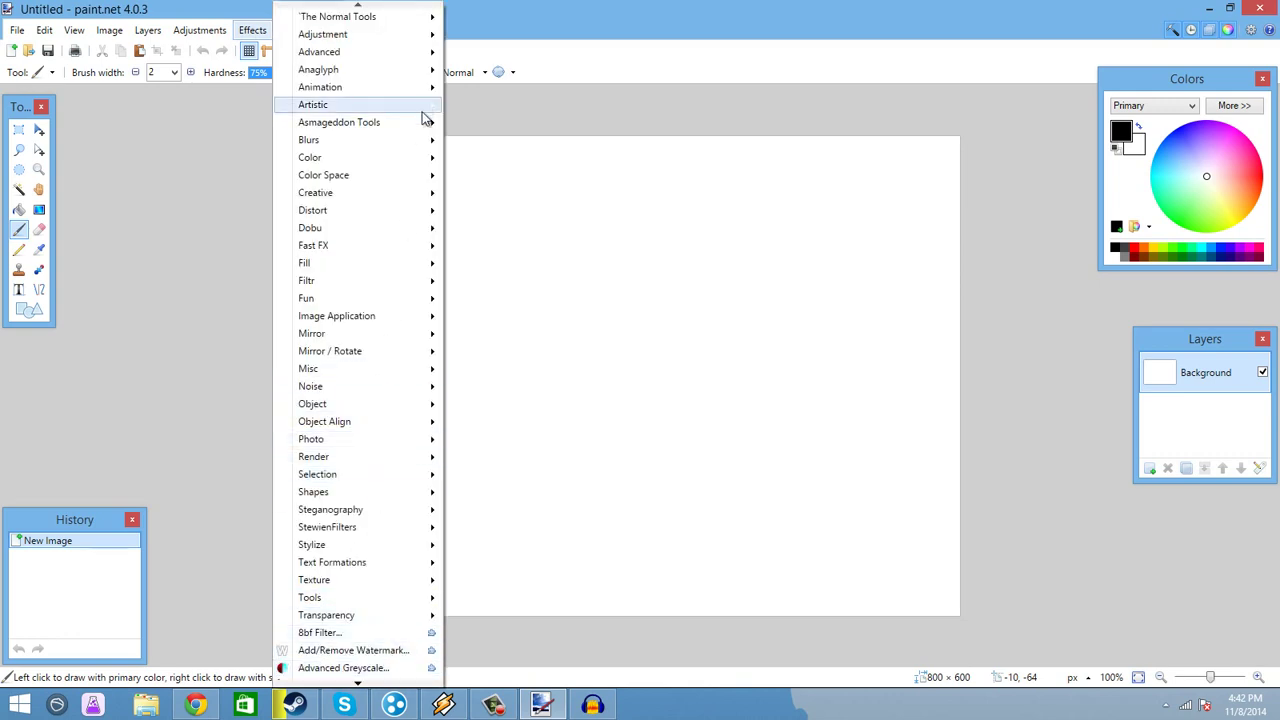
pyautogui.moveTo(407, 165)
pyautogui.click(536, 688)
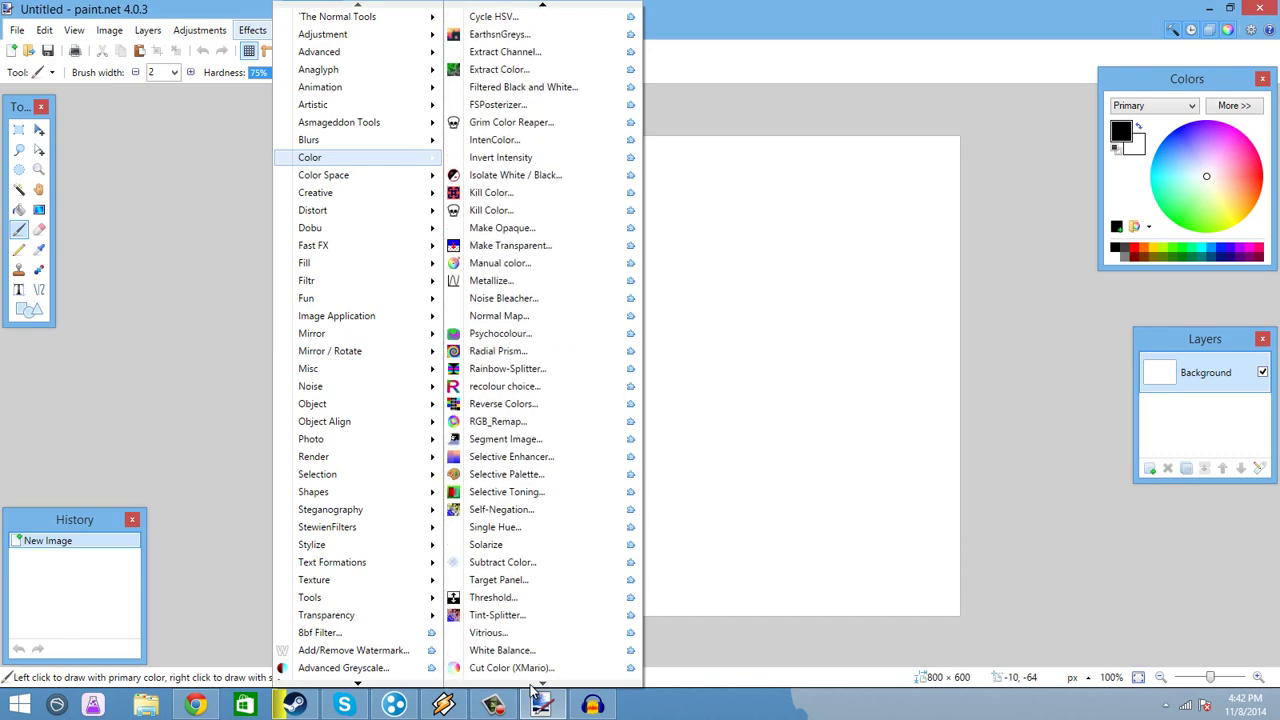
pyautogui.click(430, 346)
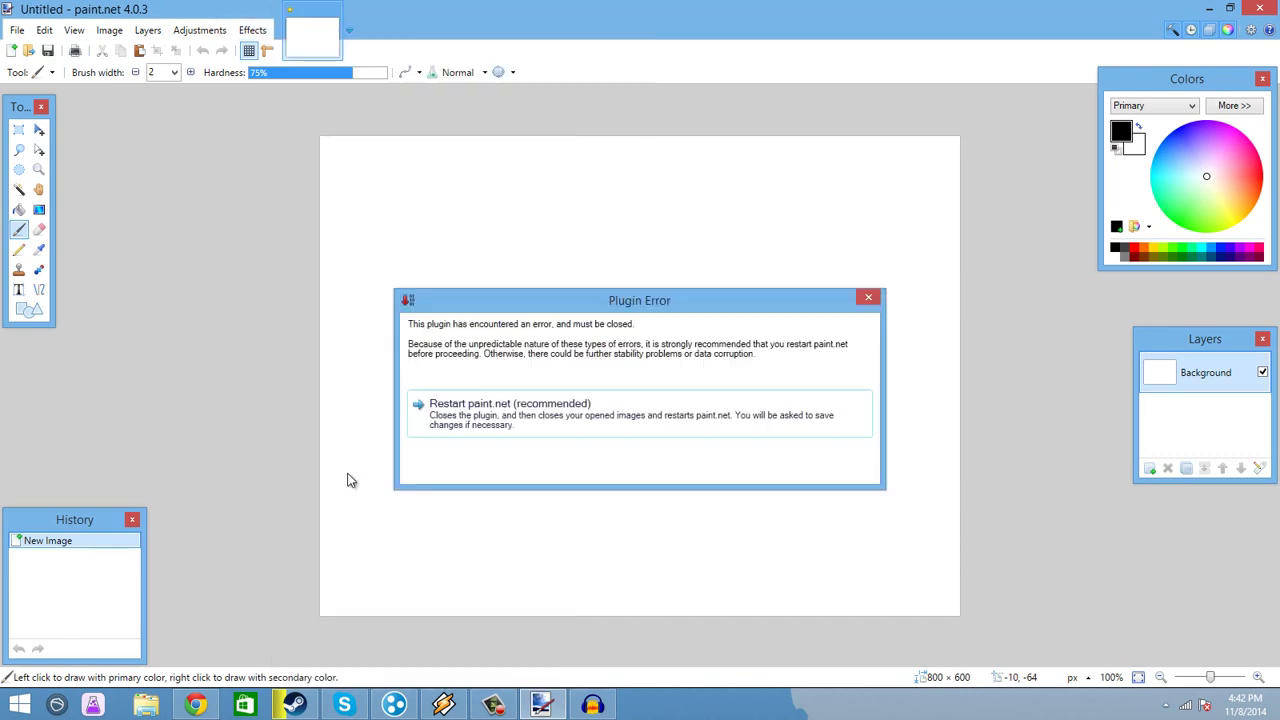
pyautogui.click(565, 456)
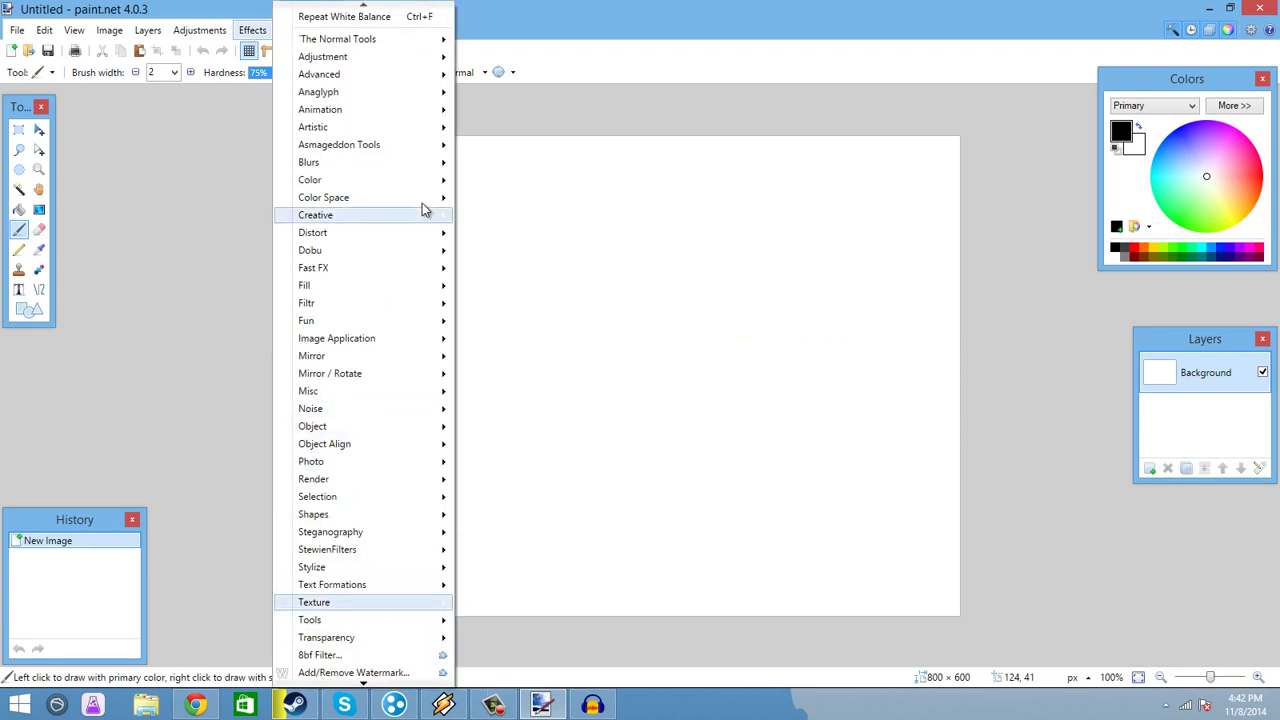
pyautogui.click(470, 607)
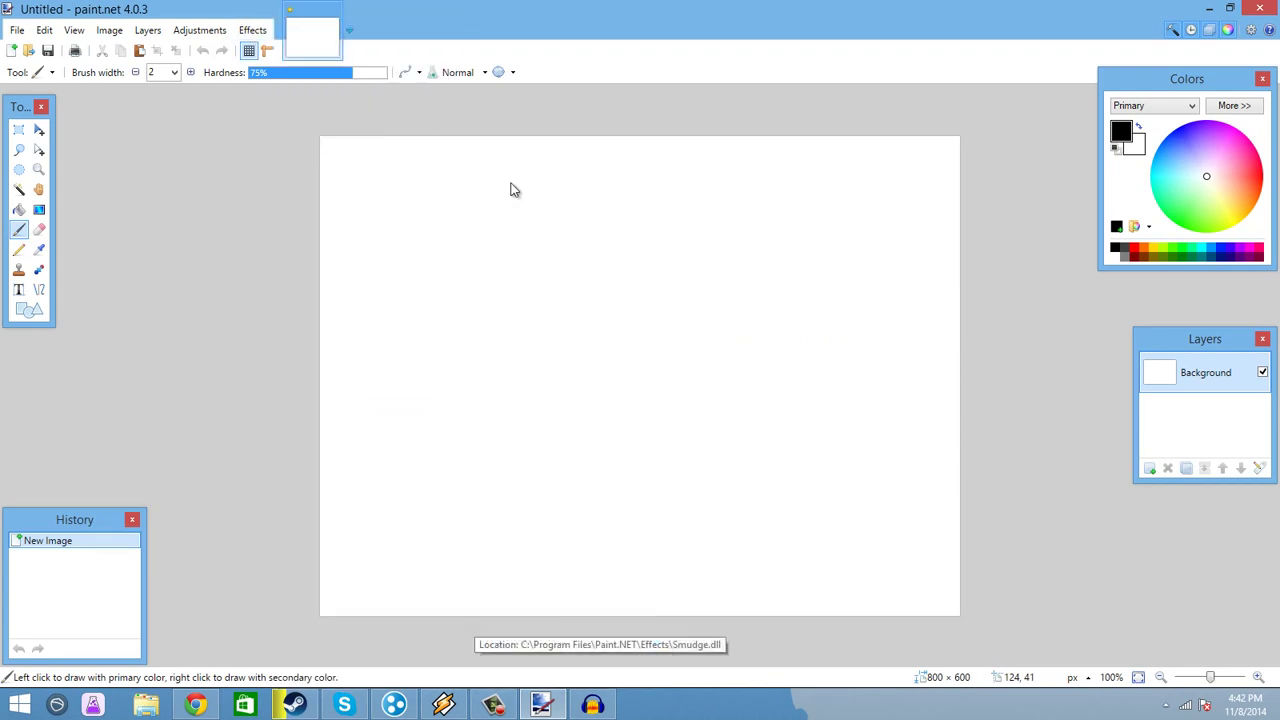
pyautogui.click(1270, 6)
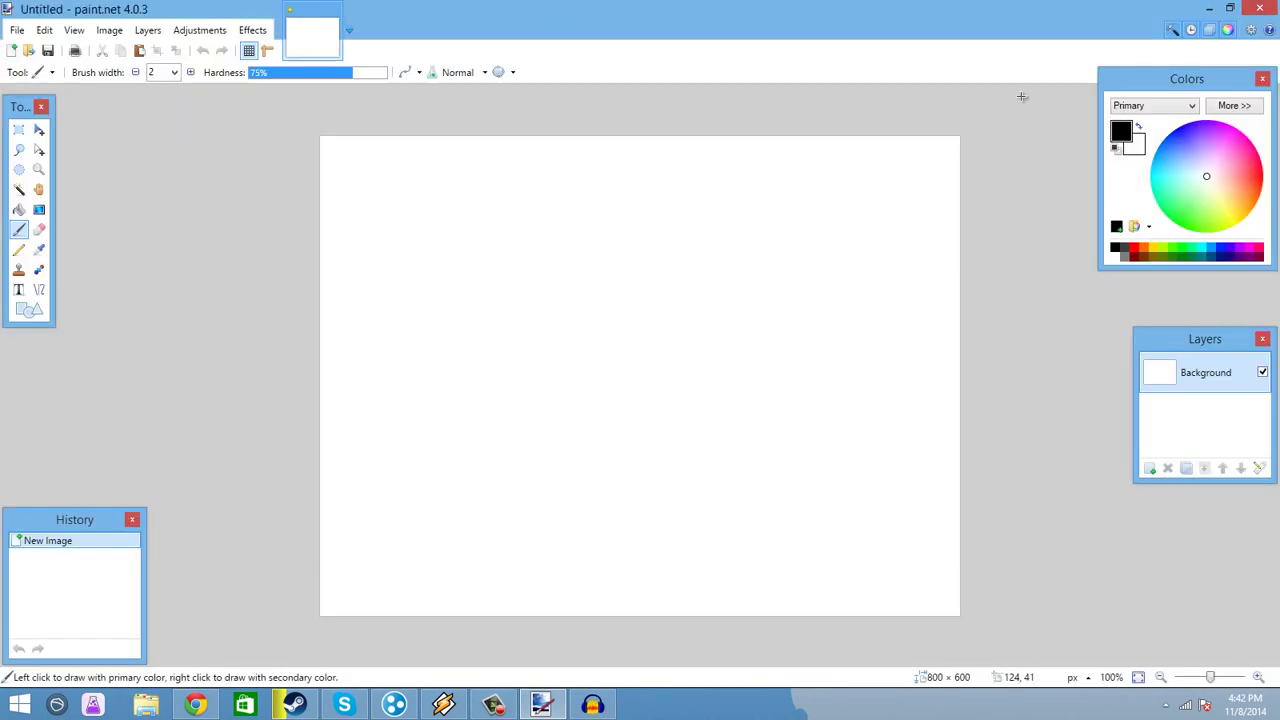
# Scribble black lines, apply a Splinter blur (11 splinters, distance 33), then quit without saving
pyautogui.moveTo(320, 259)
pyautogui.mouseDown()
pyautogui.moveTo(491, 346)
pyautogui.moveTo(638, 616)
pyautogui.mouseUp()
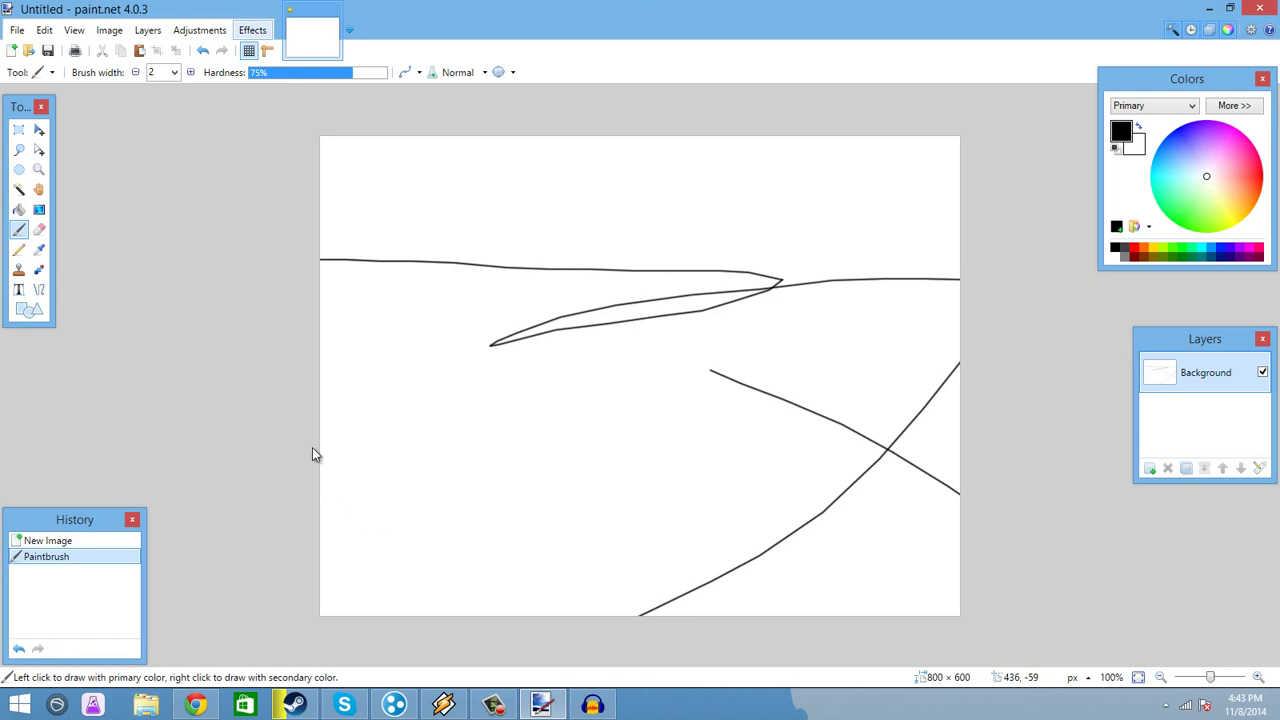
pyautogui.click(252, 30)
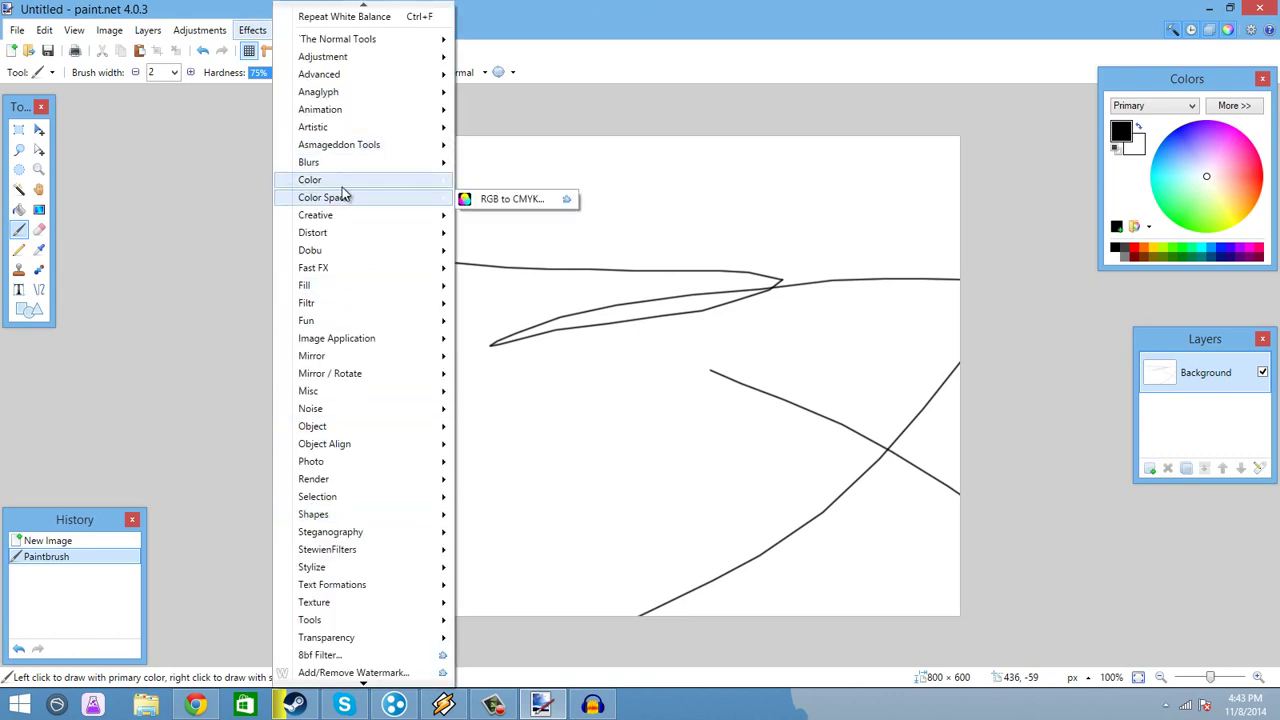
pyautogui.moveTo(393, 164)
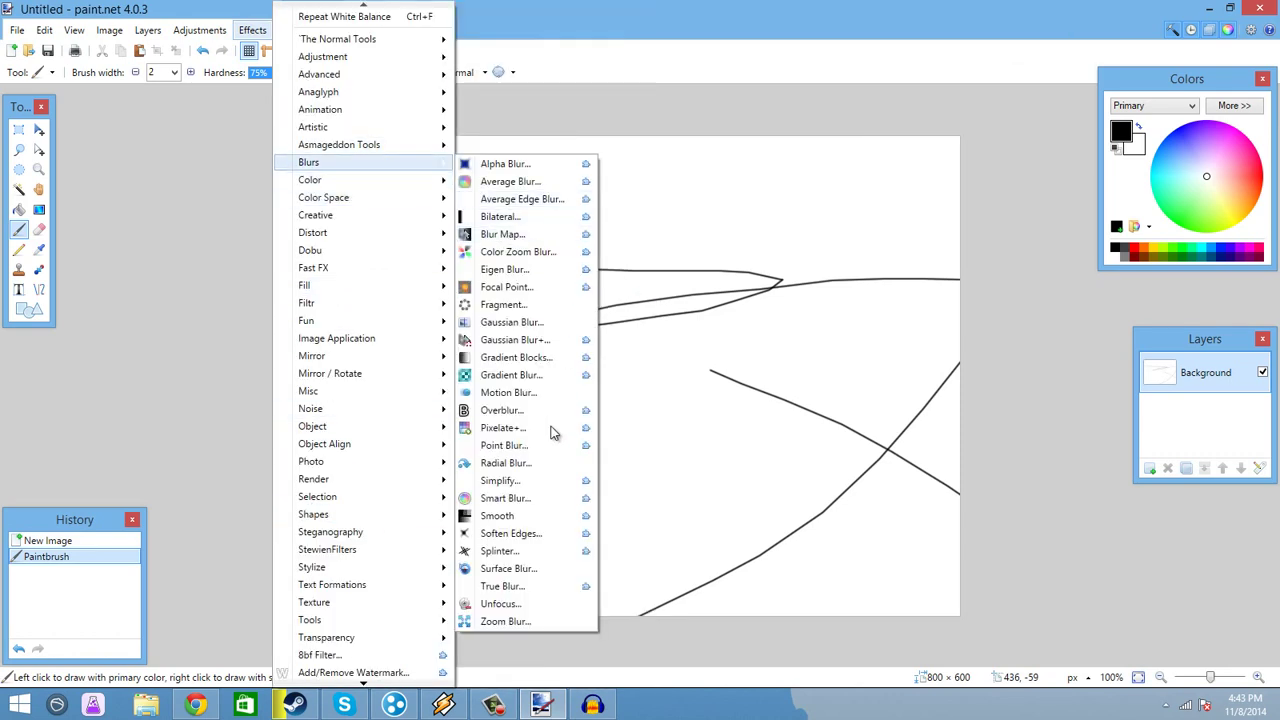
pyautogui.click(500, 565)
pyautogui.moveTo(658, 224); pyautogui.dragTo(843, 159)
pyautogui.click(750, 206)
pyautogui.moveTo(717, 244); pyautogui.dragTo(757, 244)
pyautogui.click(854, 391)
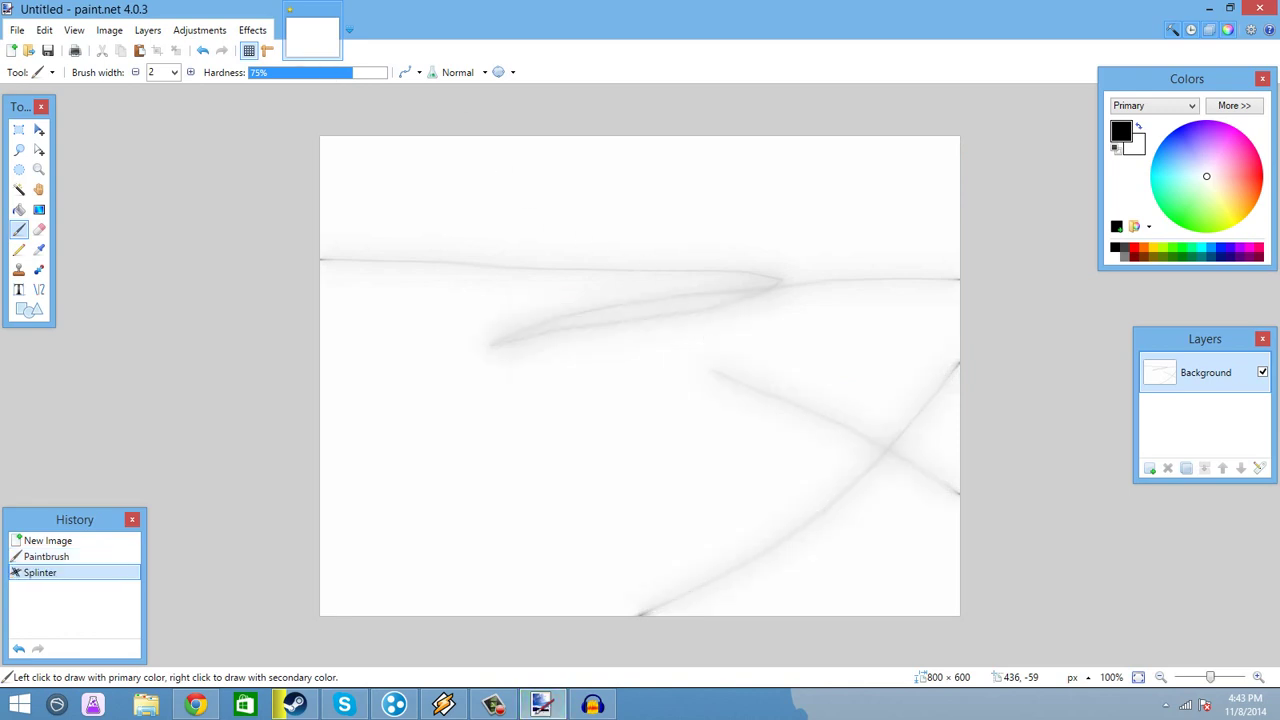
pyautogui.click(1258, 9)
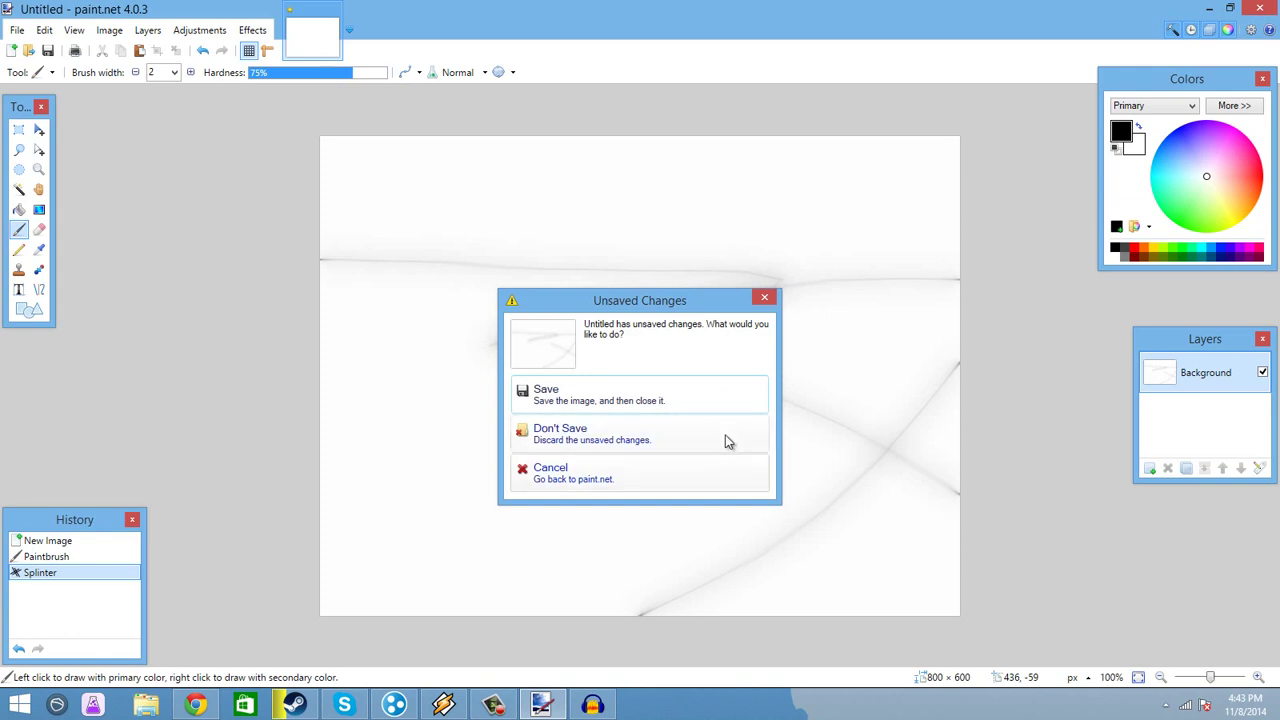
pyautogui.click(726, 443)
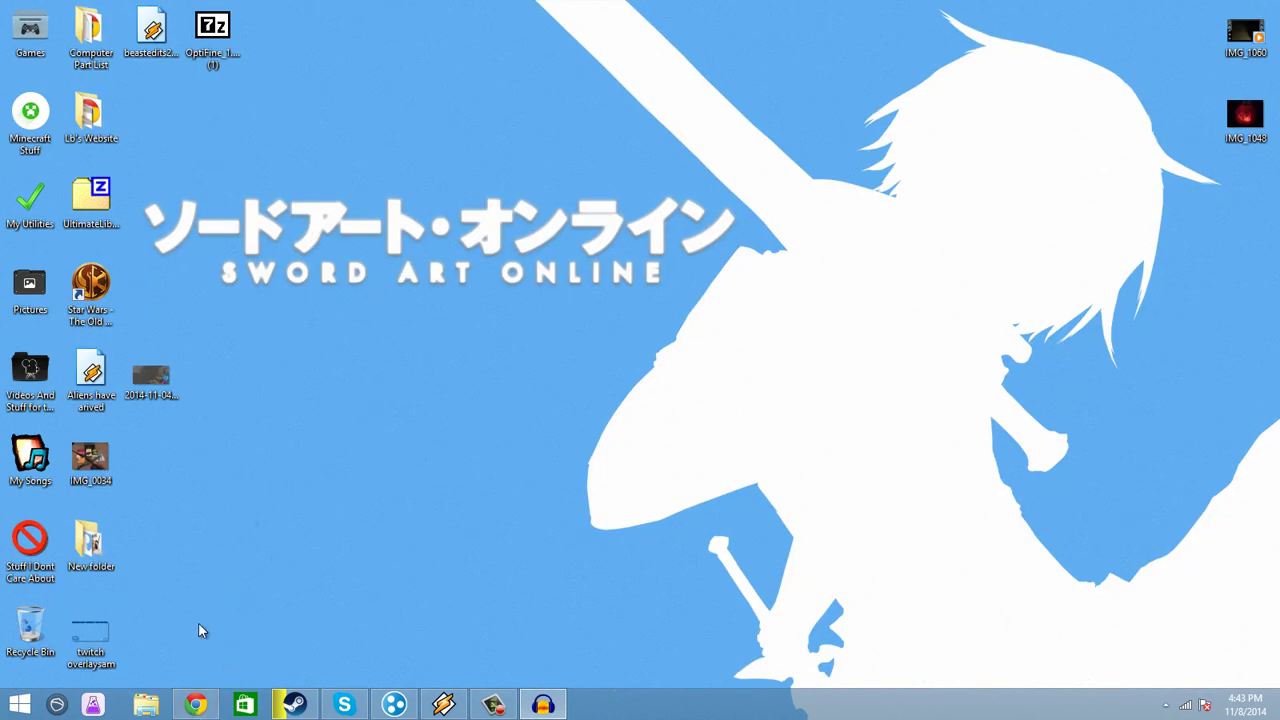
pyautogui.doubleClick(90, 632)
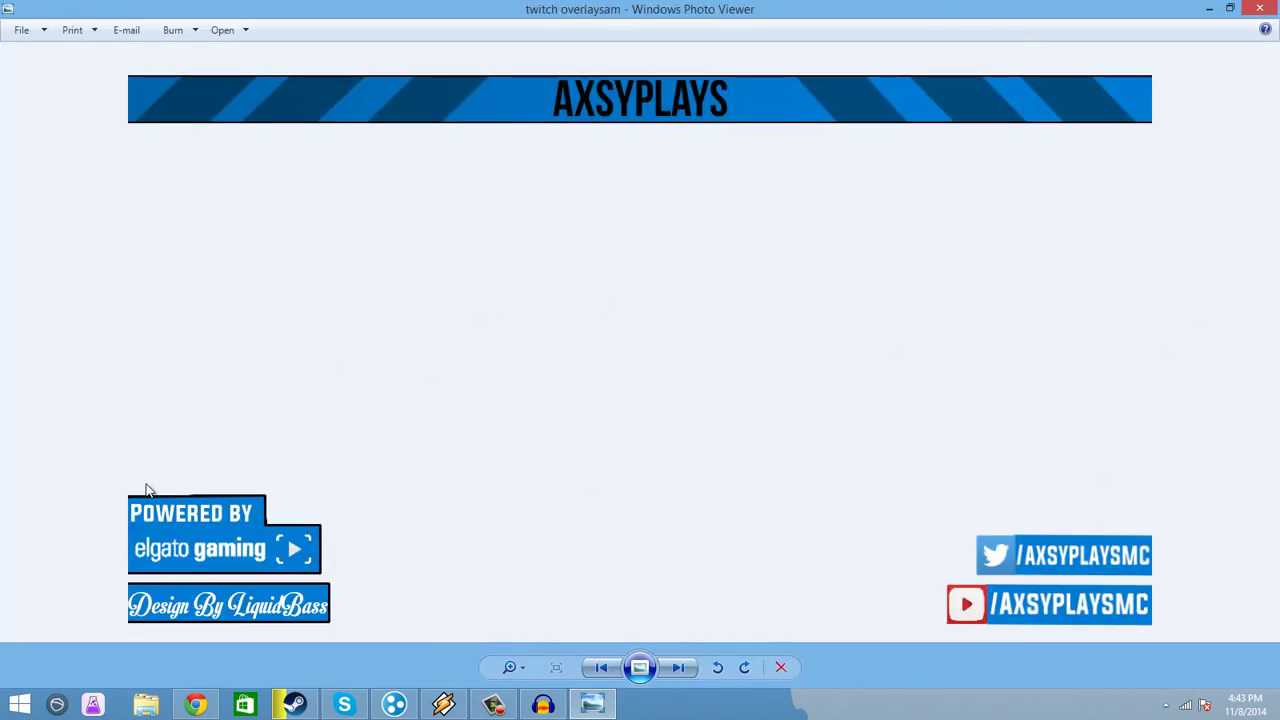
pyautogui.click(1259, 8)
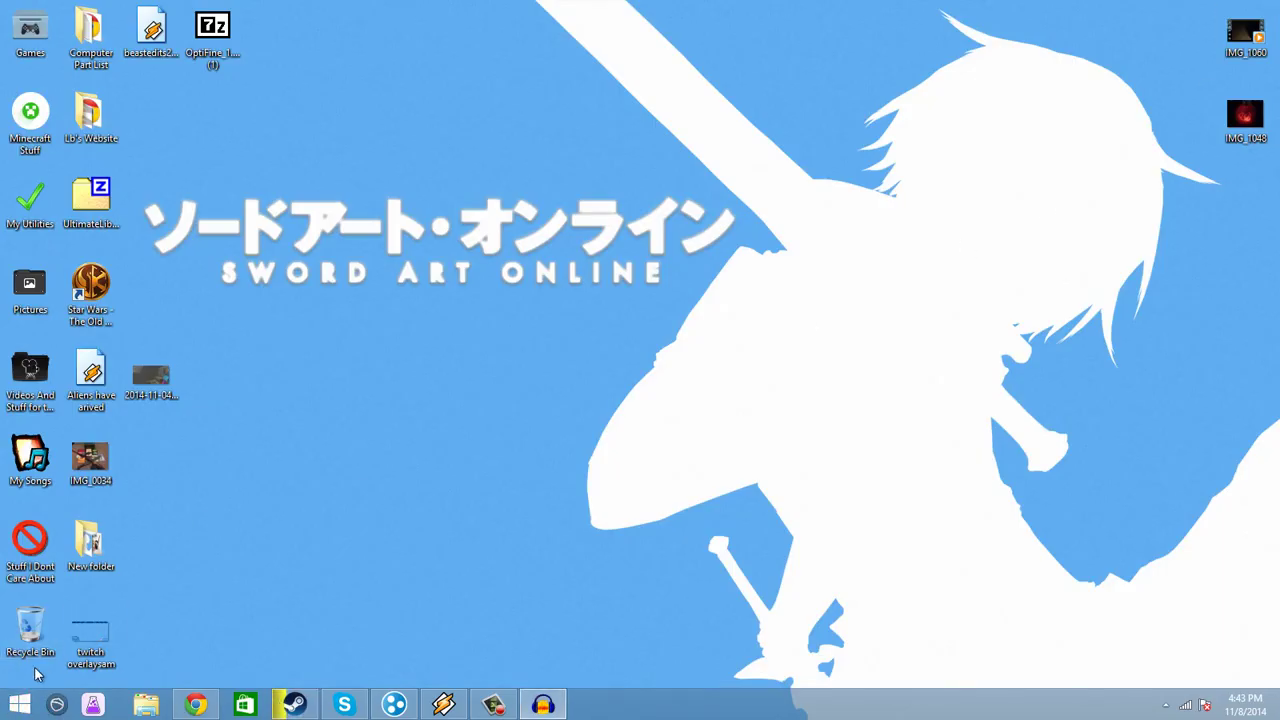
pyautogui.doubleClick(92, 630)
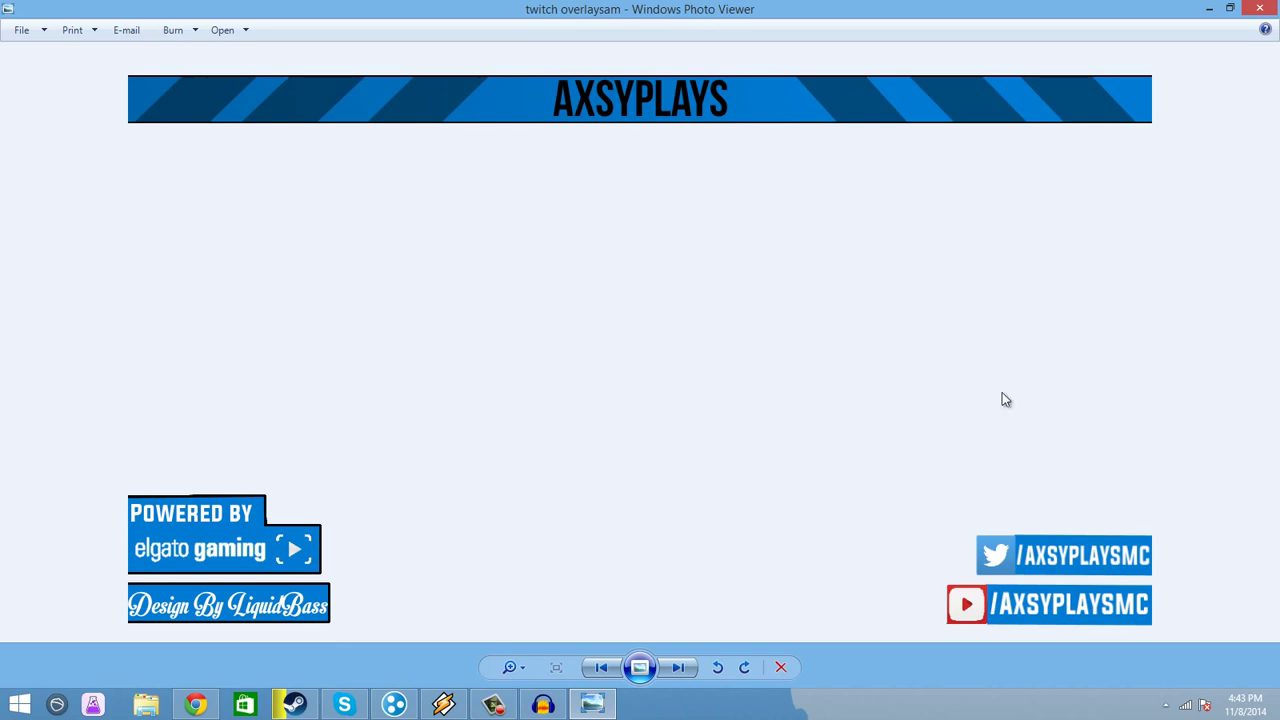
pyautogui.click(1266, 8)
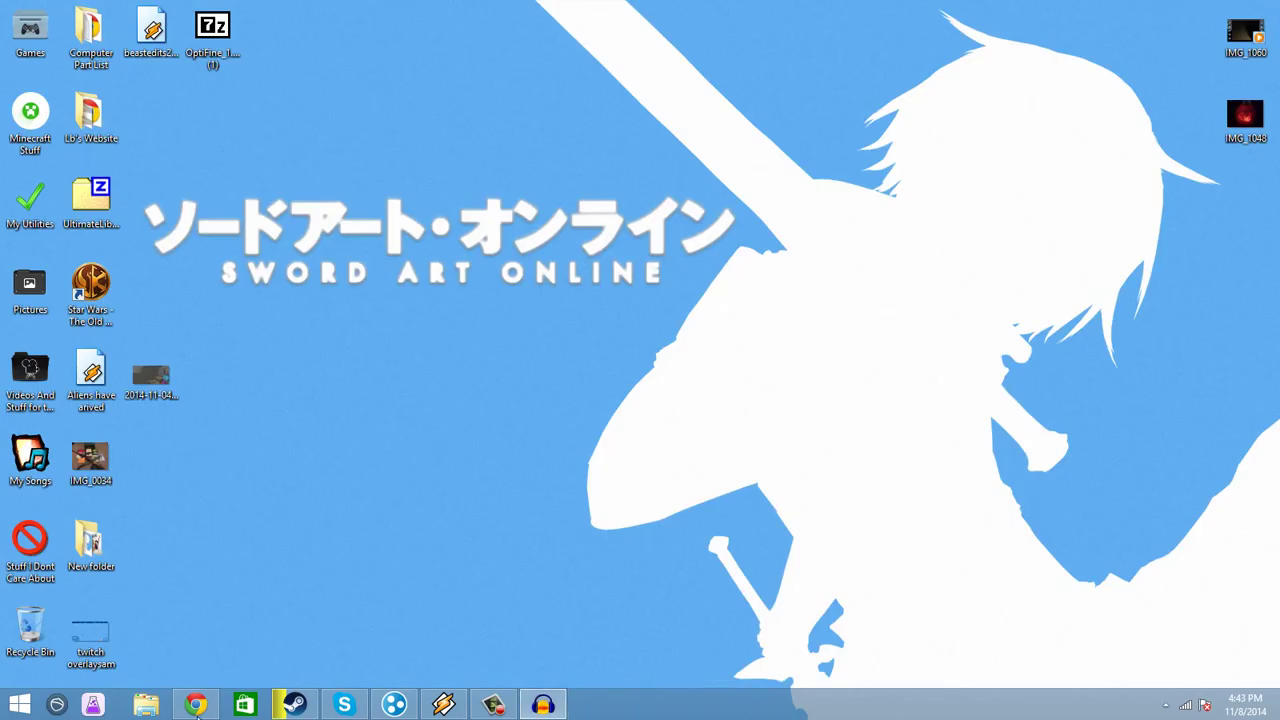
pyautogui.click(196, 704)
# Restore the Plugins Pack page in Chrome and download the Megalo Effects (Version 23) installer
pyautogui.click(196, 704)
pyautogui.click(196, 704)
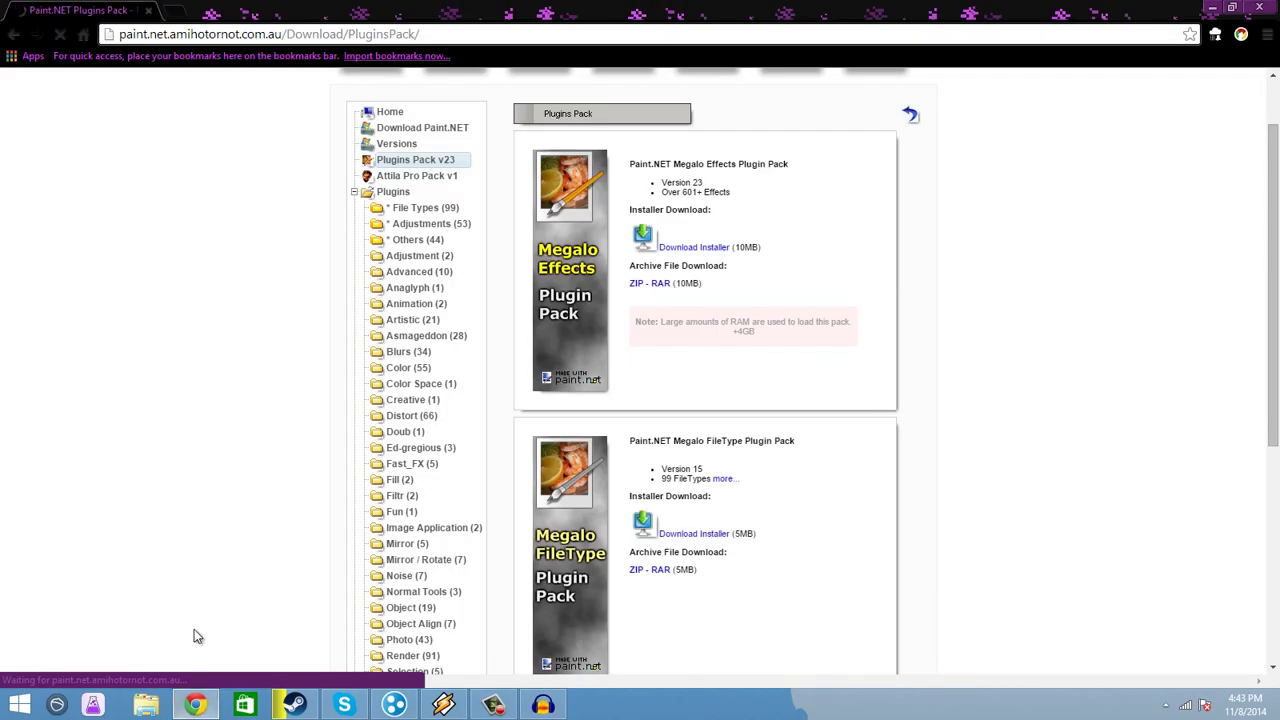
pyautogui.click(432, 35)
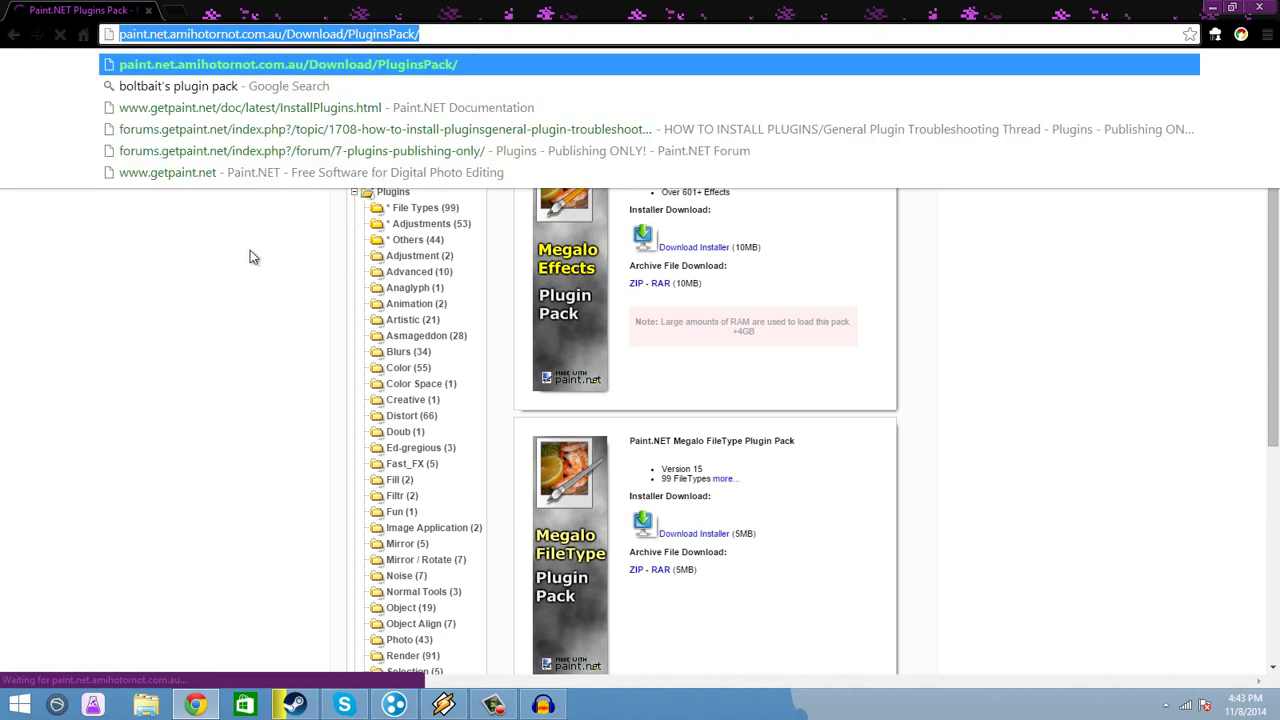
pyautogui.click(228, 290)
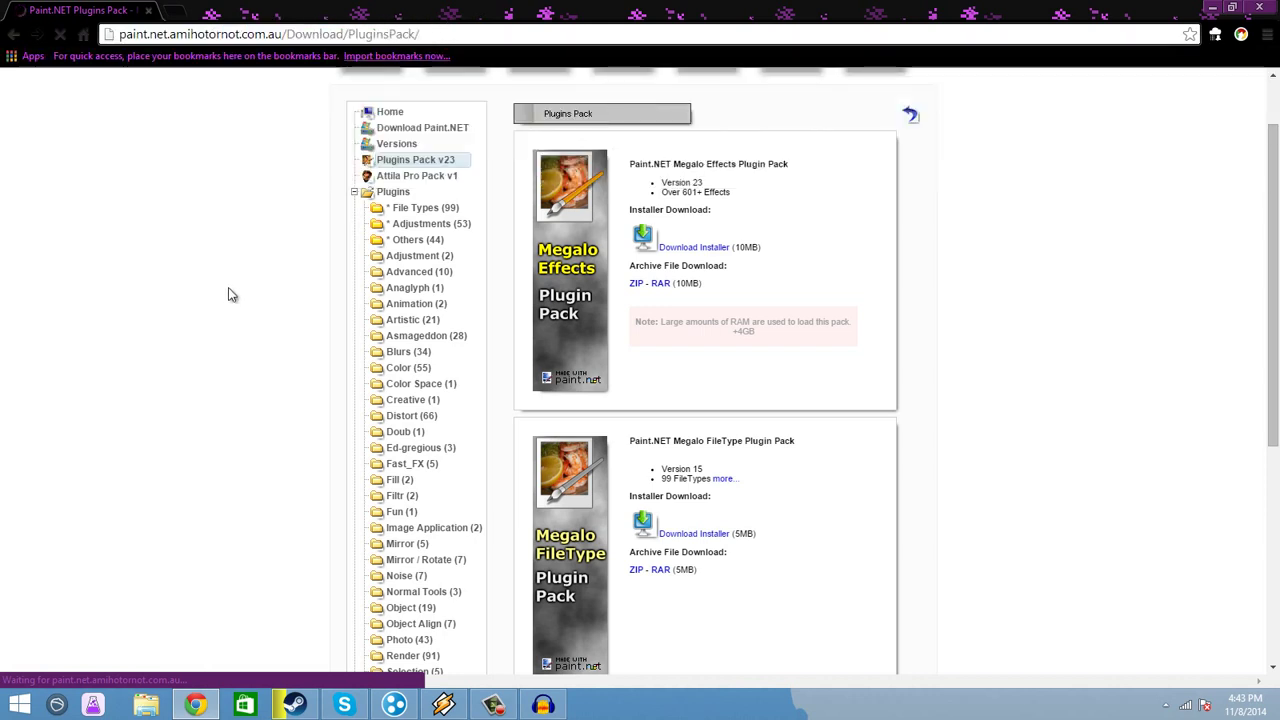
pyautogui.click(697, 249)
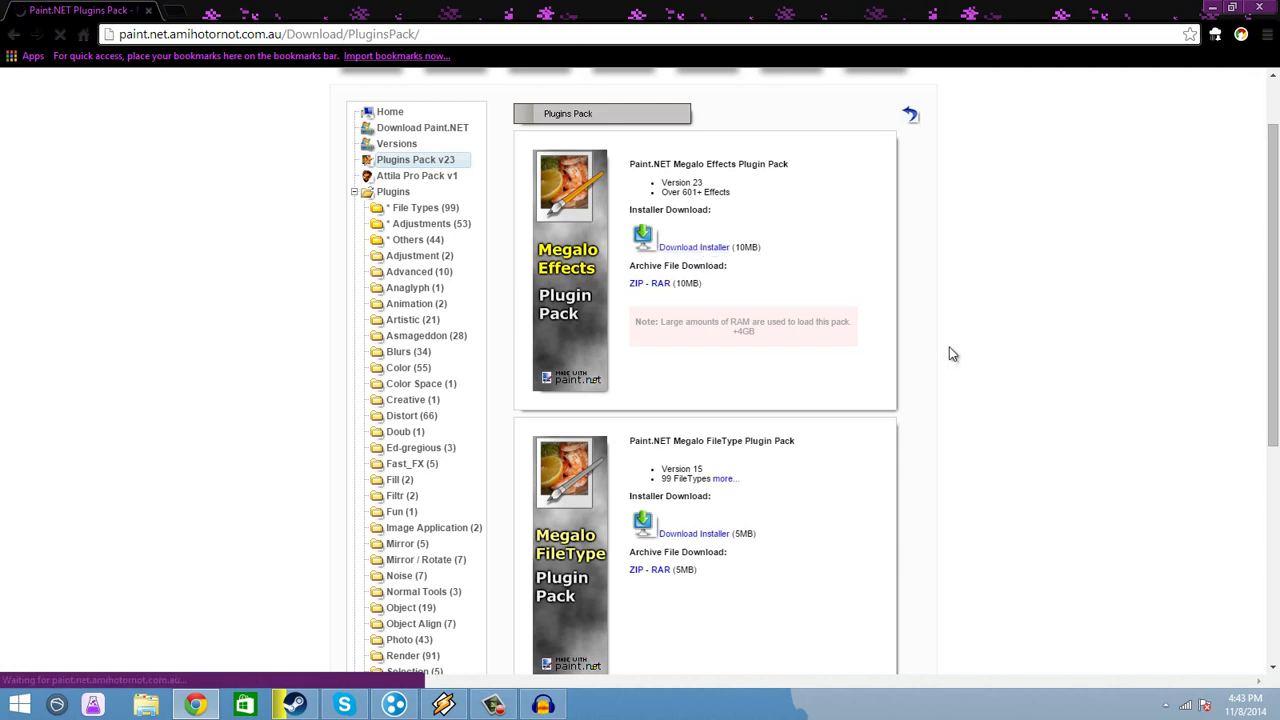
pyautogui.moveTo(729, 191); pyautogui.dragTo(666, 182)
pyautogui.click(711, 188)
pyautogui.click(674, 187)
# Reload the Plugins Pack v23 page and dismiss the antivirus notification
pyautogui.scroll(-4, 440, 323)
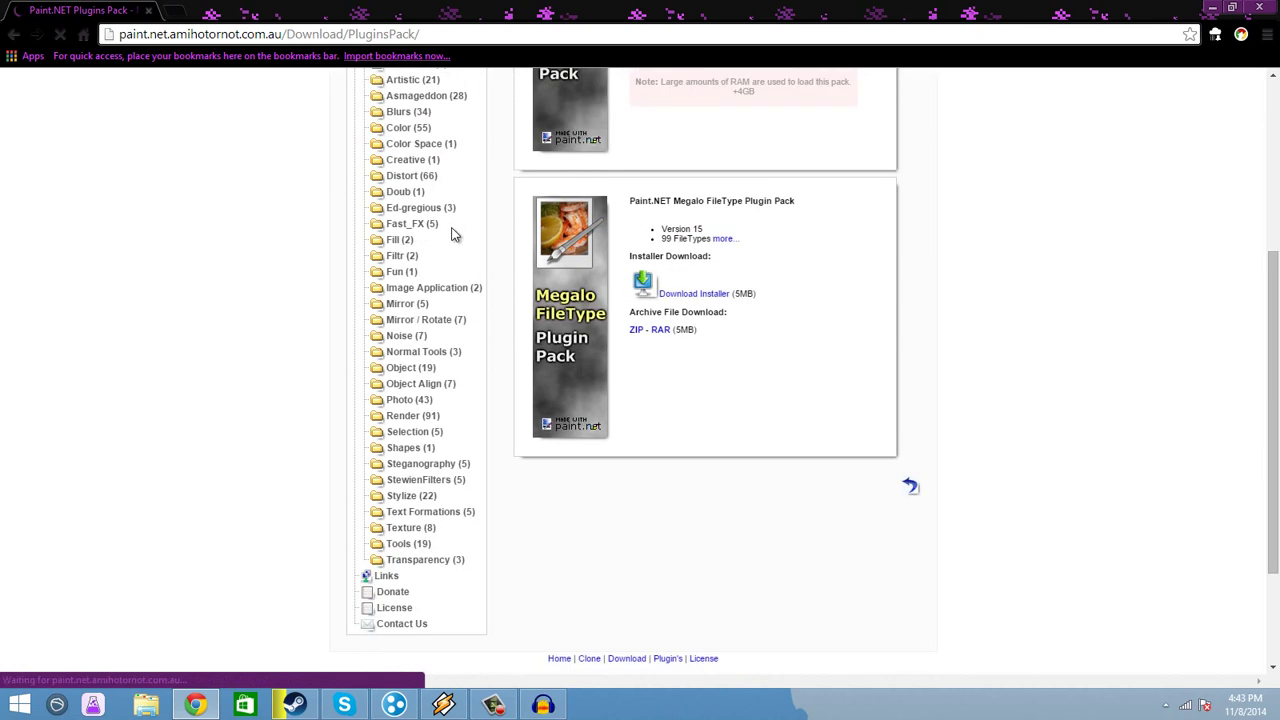
pyautogui.scroll(5, 429, 314)
pyautogui.scroll(-5, 430, 314)
pyautogui.scroll(5, 430, 314)
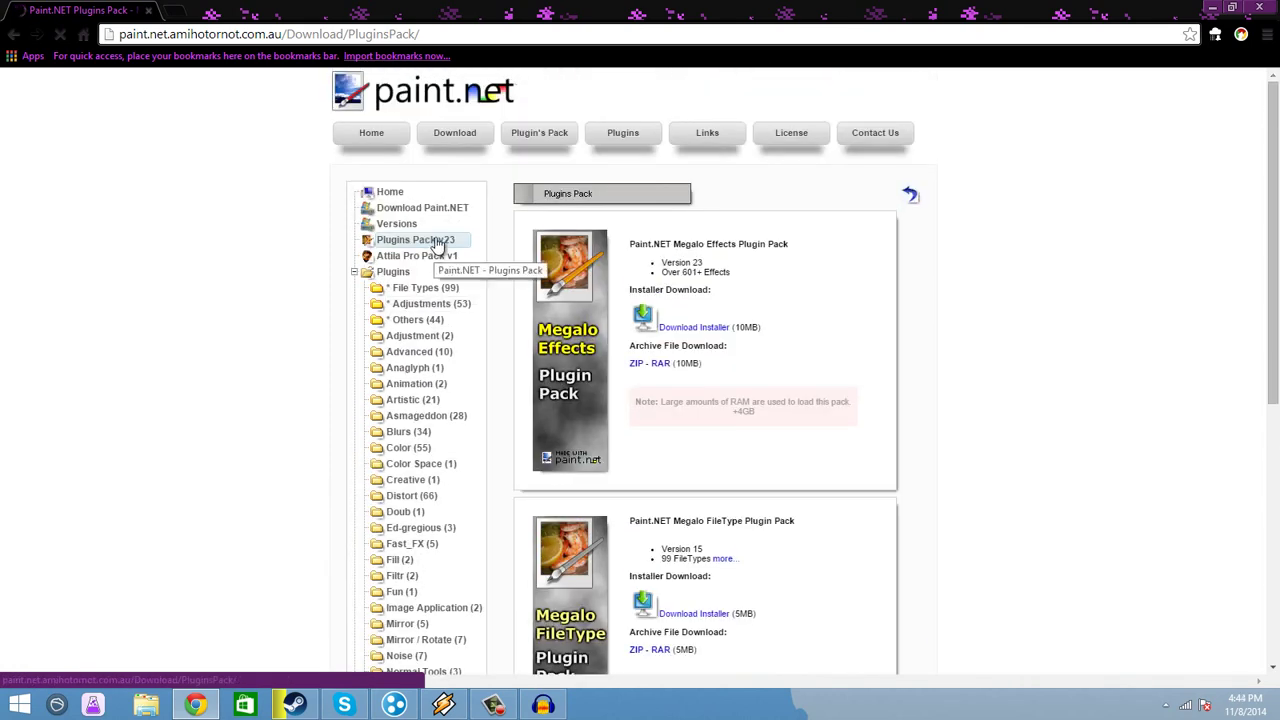
pyautogui.click(436, 244)
pyautogui.click(1265, 568)
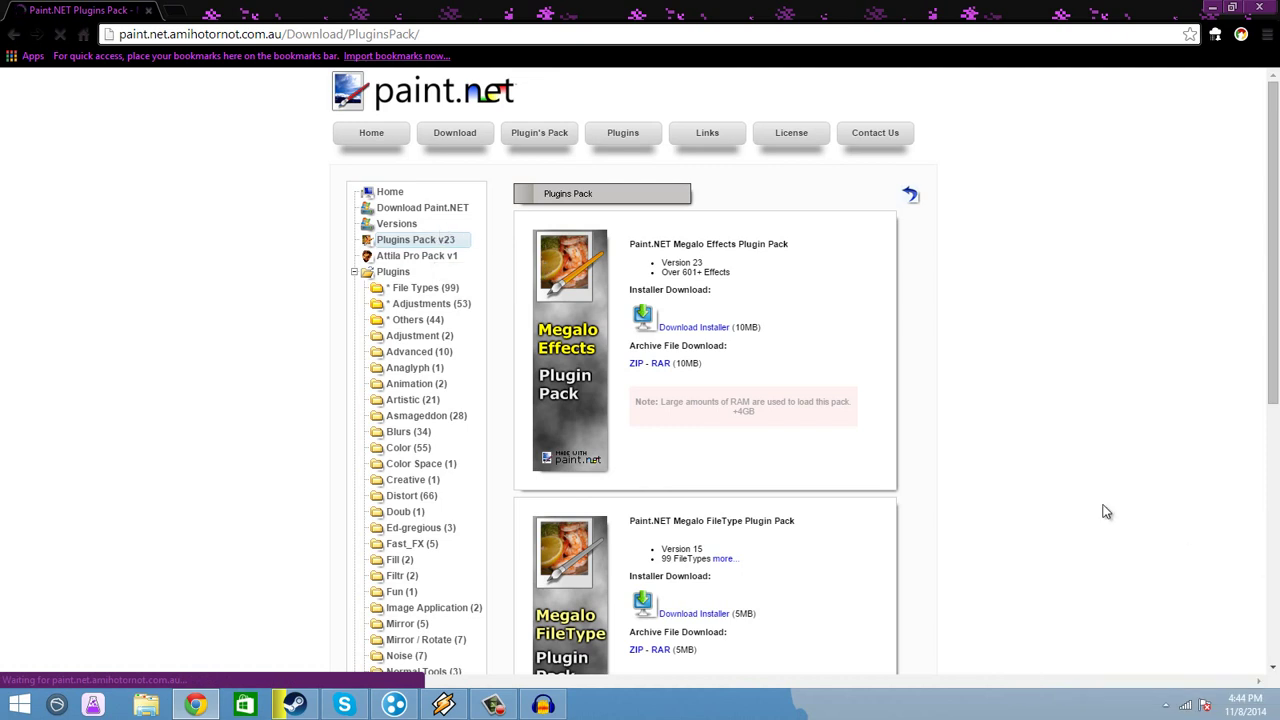
# Open and browse the full list of file types in the Megalo FileType Plugin Pack
pyautogui.scroll(-1, 762, 409)
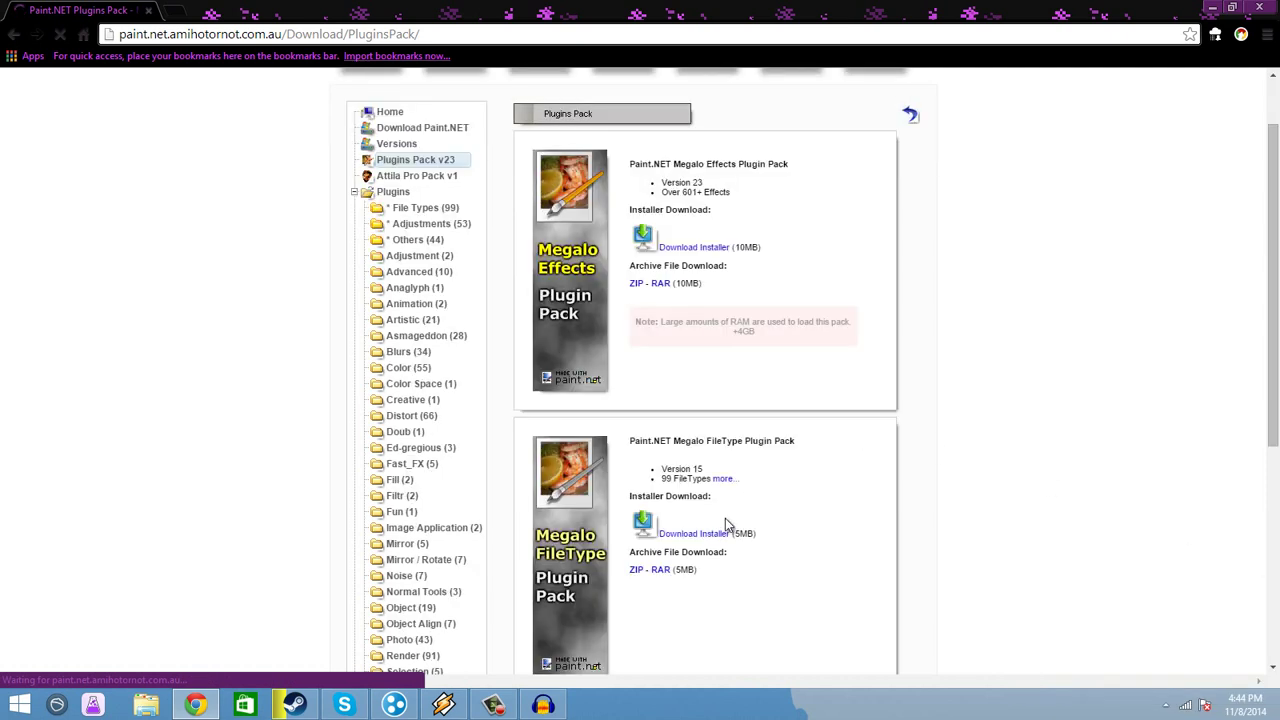
pyautogui.moveTo(802, 445)
pyautogui.mouseDown()
pyautogui.moveTo(640, 451)
pyautogui.moveTo(645, 442)
pyautogui.moveTo(640, 457)
pyautogui.moveTo(622, 442)
pyautogui.moveTo(702, 516)
pyautogui.moveTo(740, 423)
pyautogui.moveTo(630, 447)
pyautogui.moveTo(702, 469)
pyautogui.mouseUp()
pyautogui.click(733, 492)
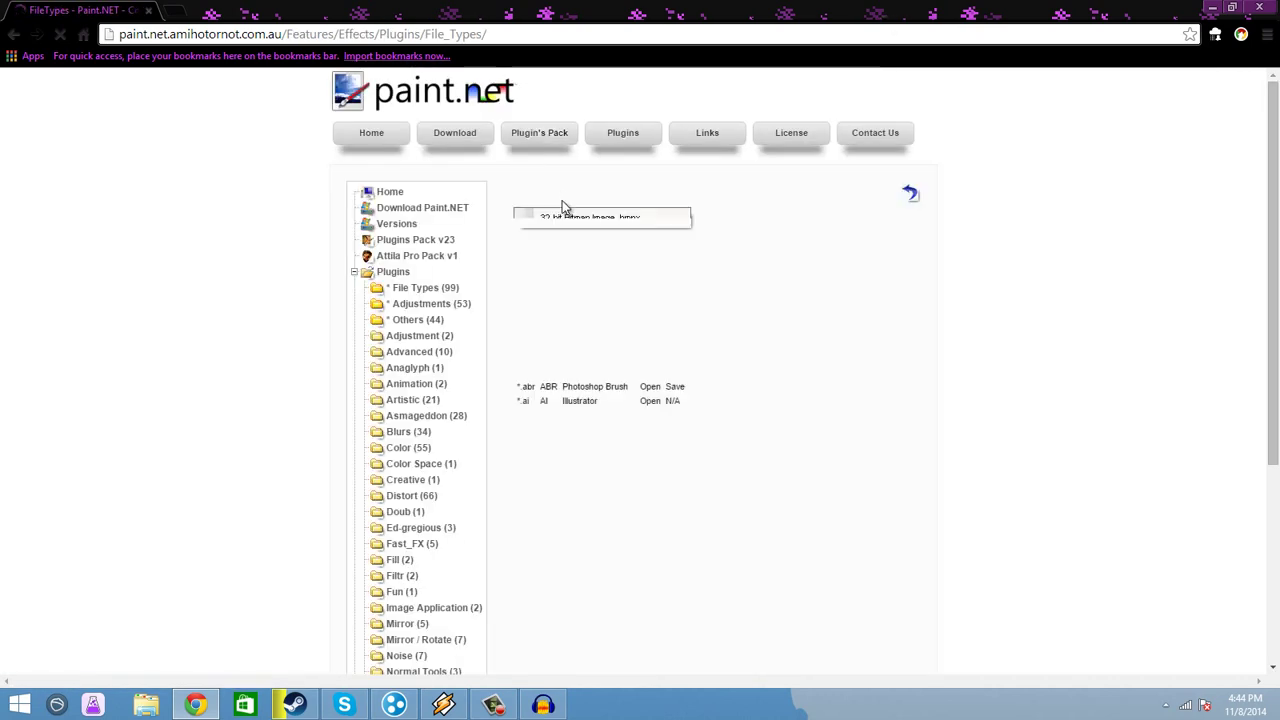
pyautogui.scroll(-3, 586, 251)
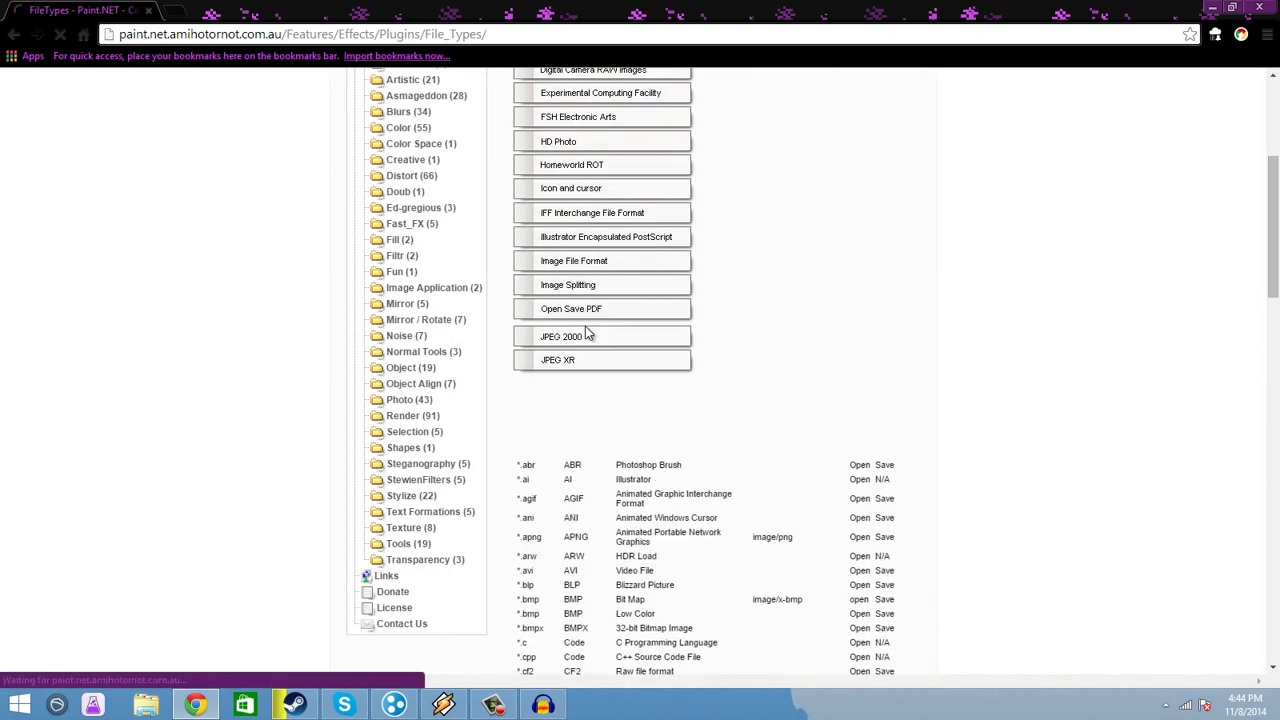
pyautogui.scroll(-5, 588, 335)
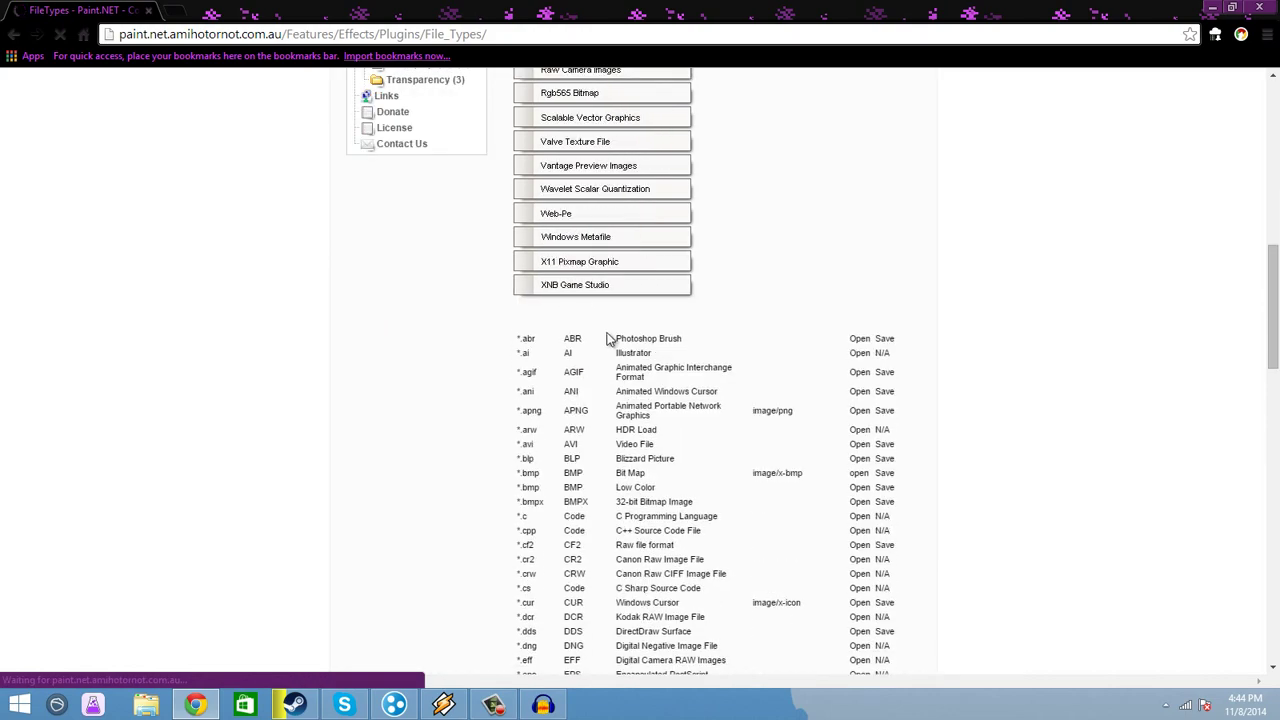
pyautogui.scroll(-20, 613, 352)
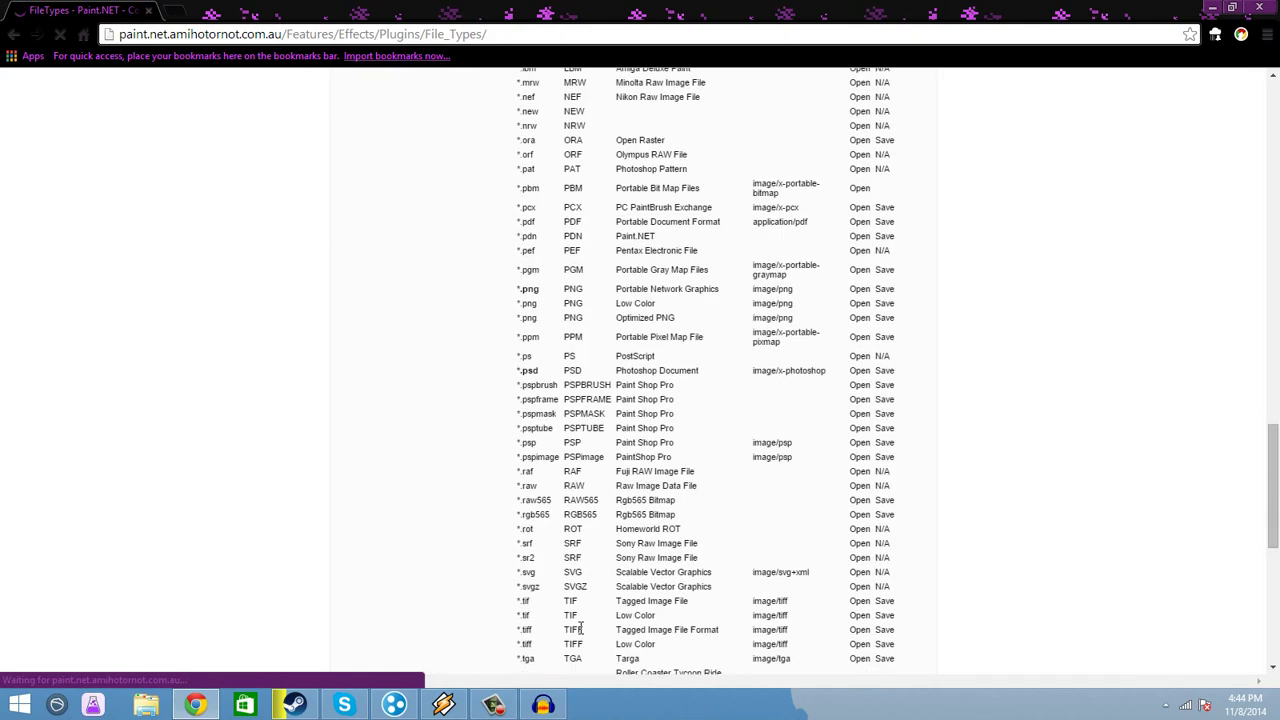
pyautogui.scroll(20, 543, 571)
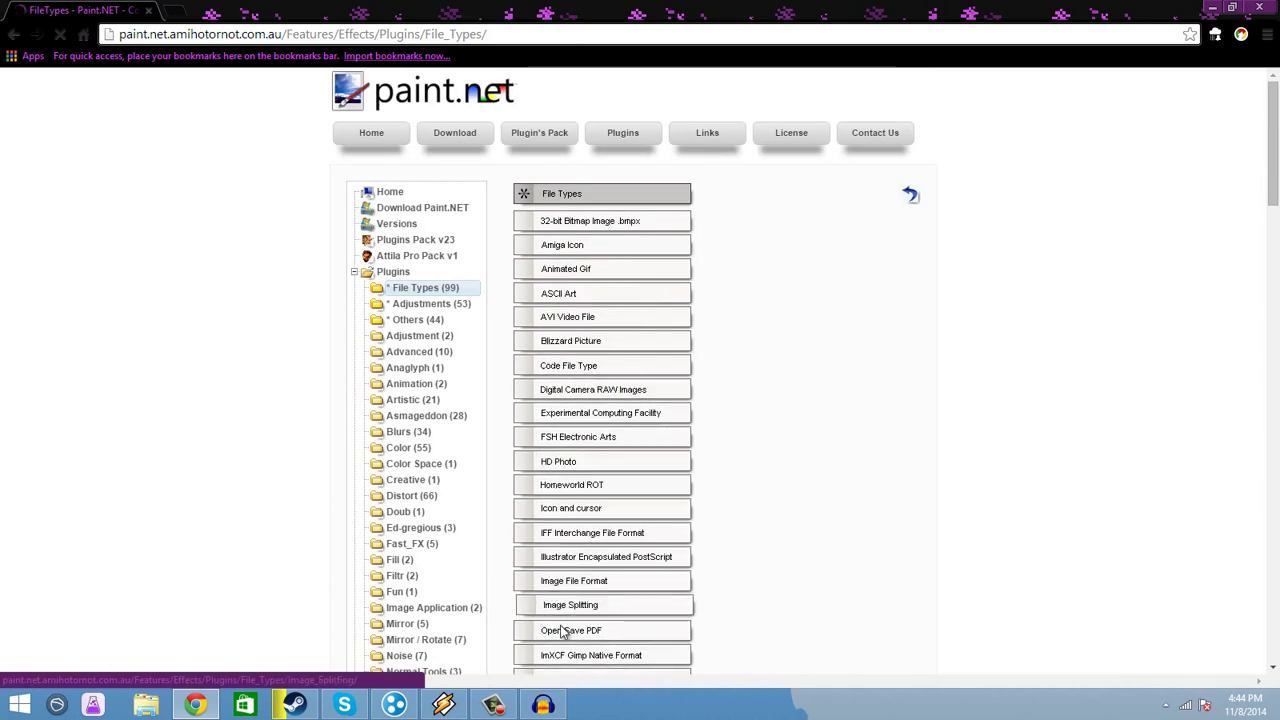
# Visit the ImXCF Gimp Native Format and Attila Pro Pack v1 pages, then browse Plugins Pack v23 again
pyautogui.click(570, 651)
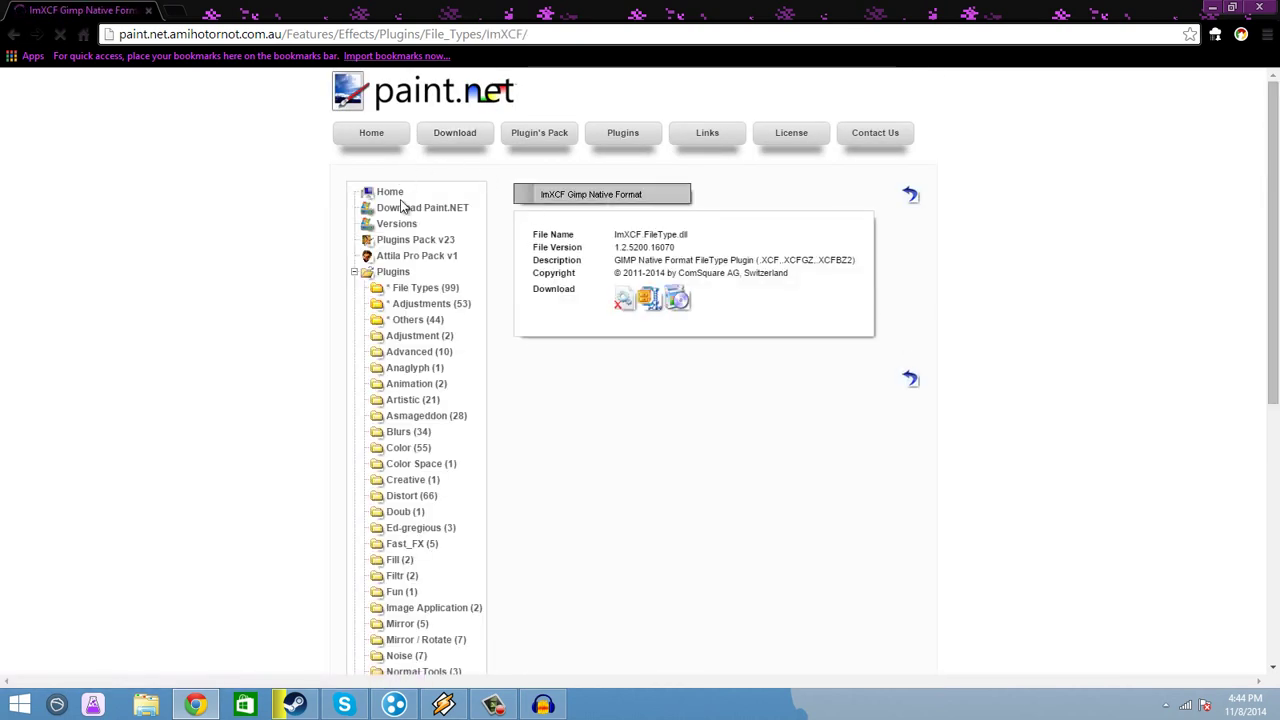
pyautogui.click(414, 257)
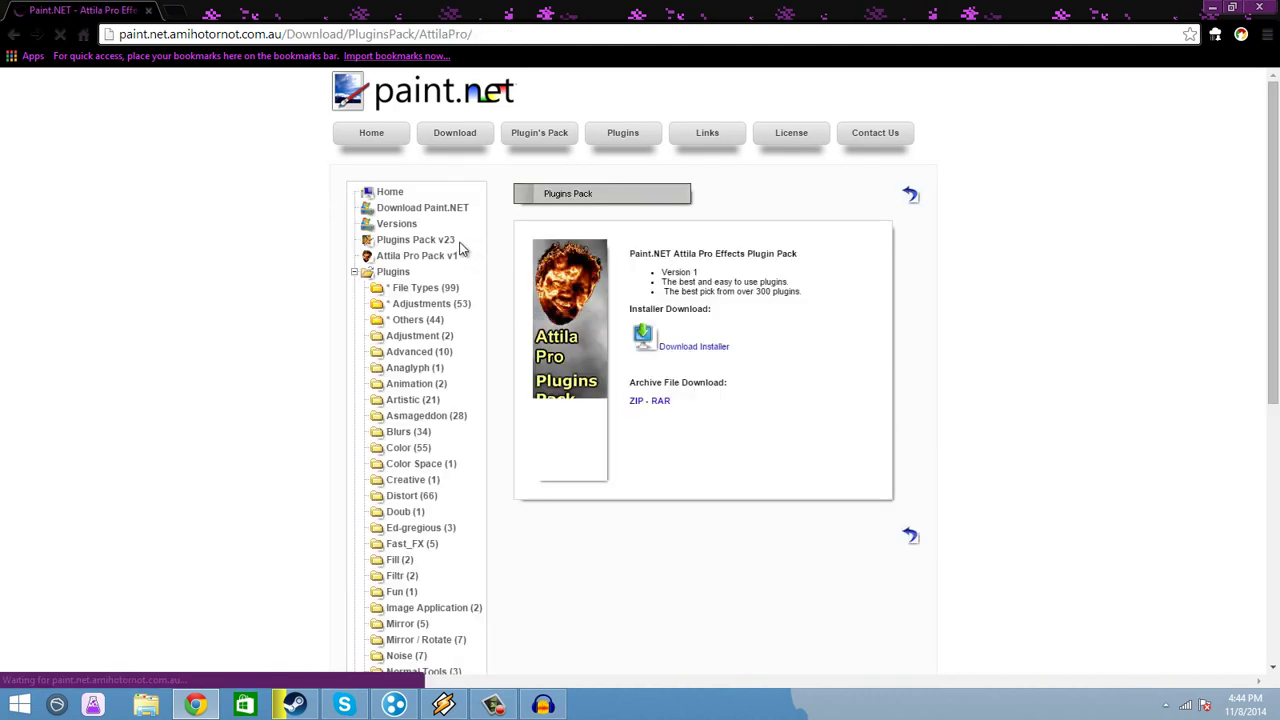
pyautogui.click(430, 245)
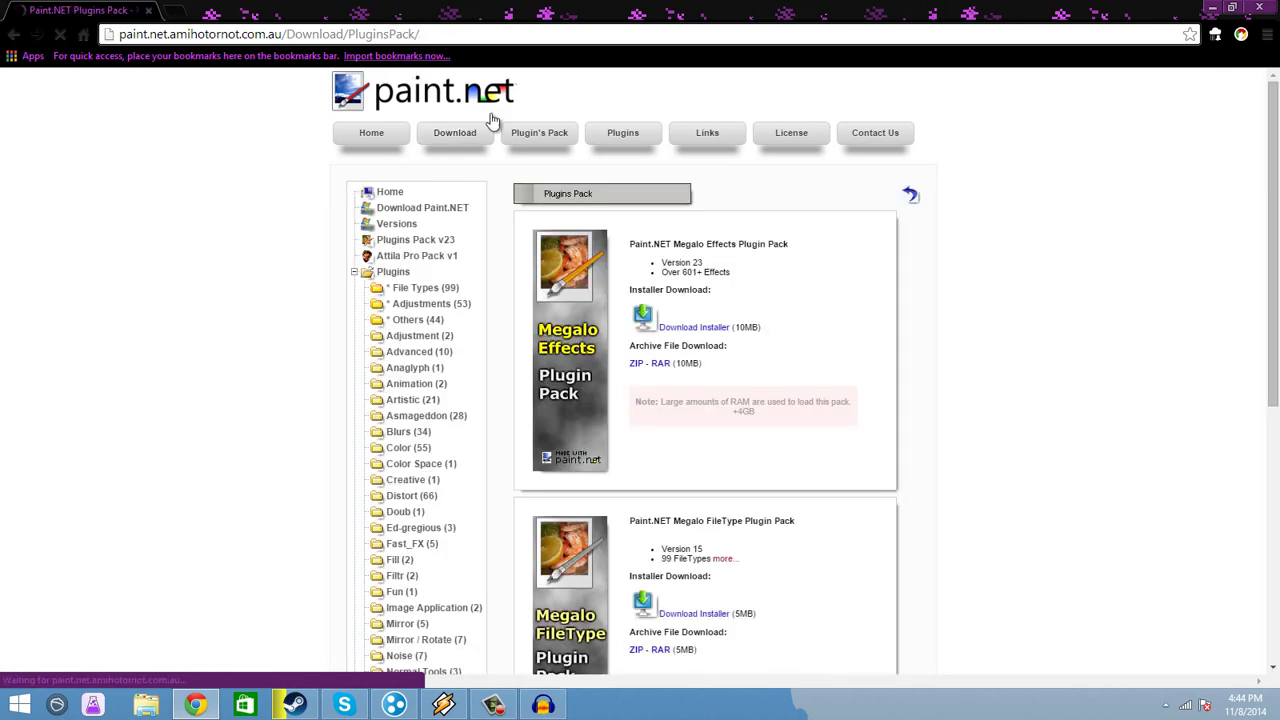
pyautogui.scroll(-5, 410, 510)
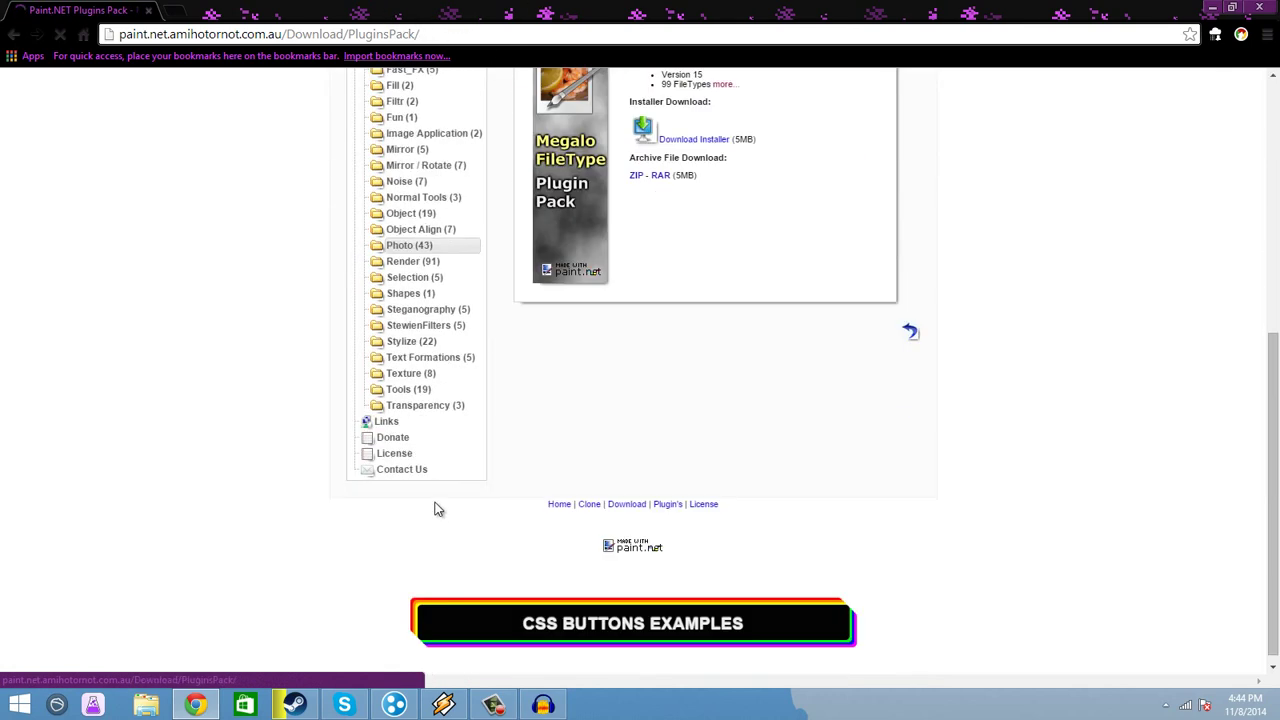
pyautogui.scroll(5, 575, 415)
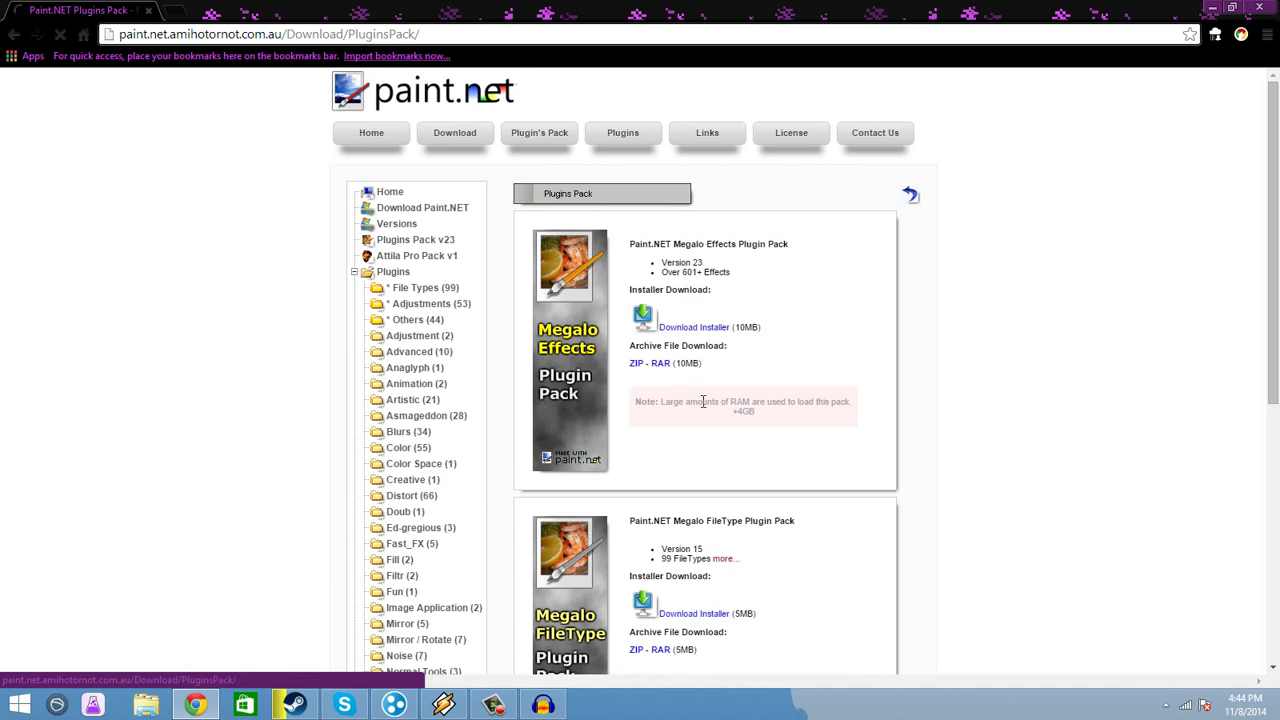
pyautogui.scroll(-2, 834, 380)
pyautogui.scroll(1, 689, 280)
pyautogui.scroll(-2, 687, 272)
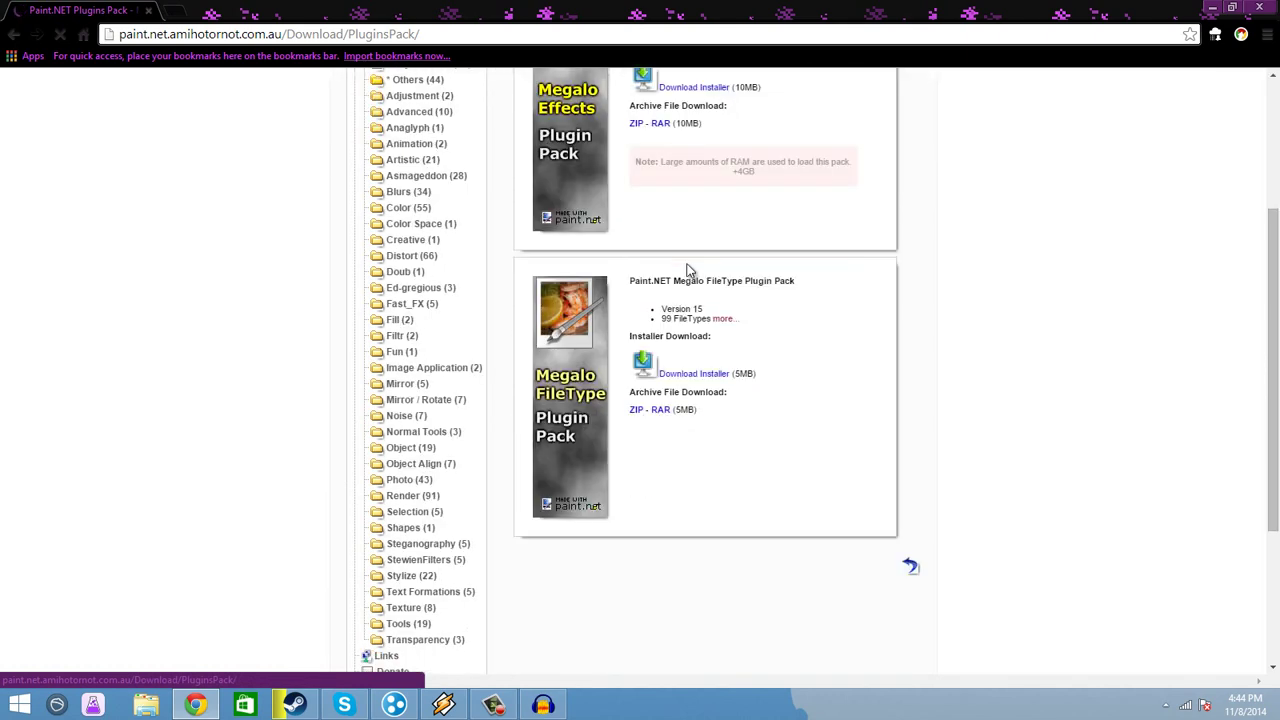
pyautogui.scroll(3, 687, 272)
pyautogui.scroll(-2, 714, 249)
pyautogui.scroll(-1, 730, 254)
pyautogui.scroll(2, 730, 254)
pyautogui.scroll(-1, 730, 254)
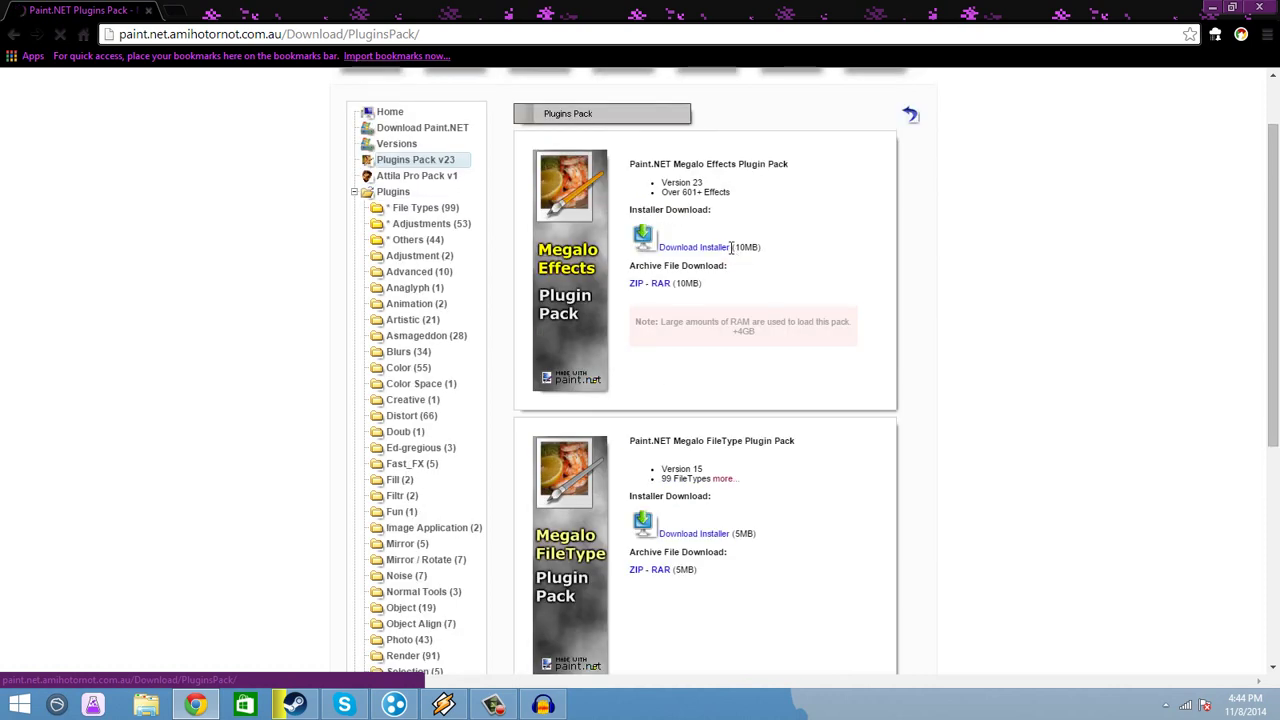
pyautogui.scroll(1, 732, 248)
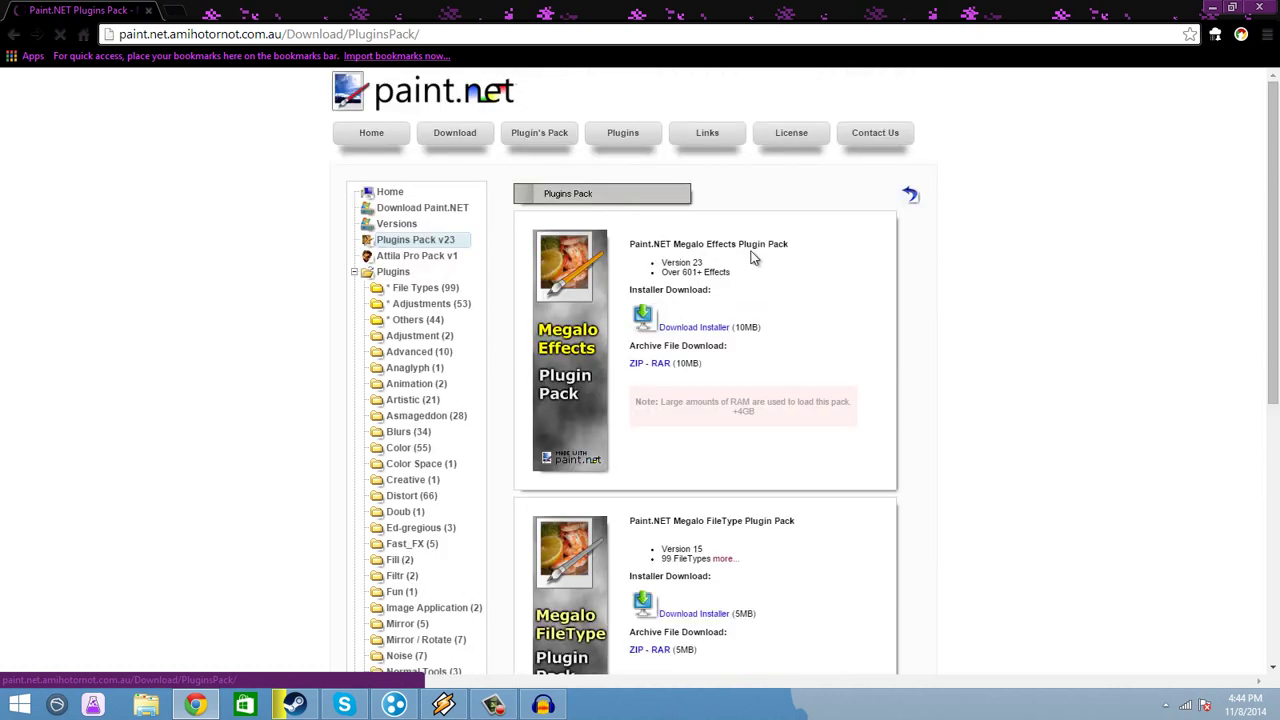
# Minimize Chrome and briefly look inside the My Songs folder
pyautogui.click(1214, 7)
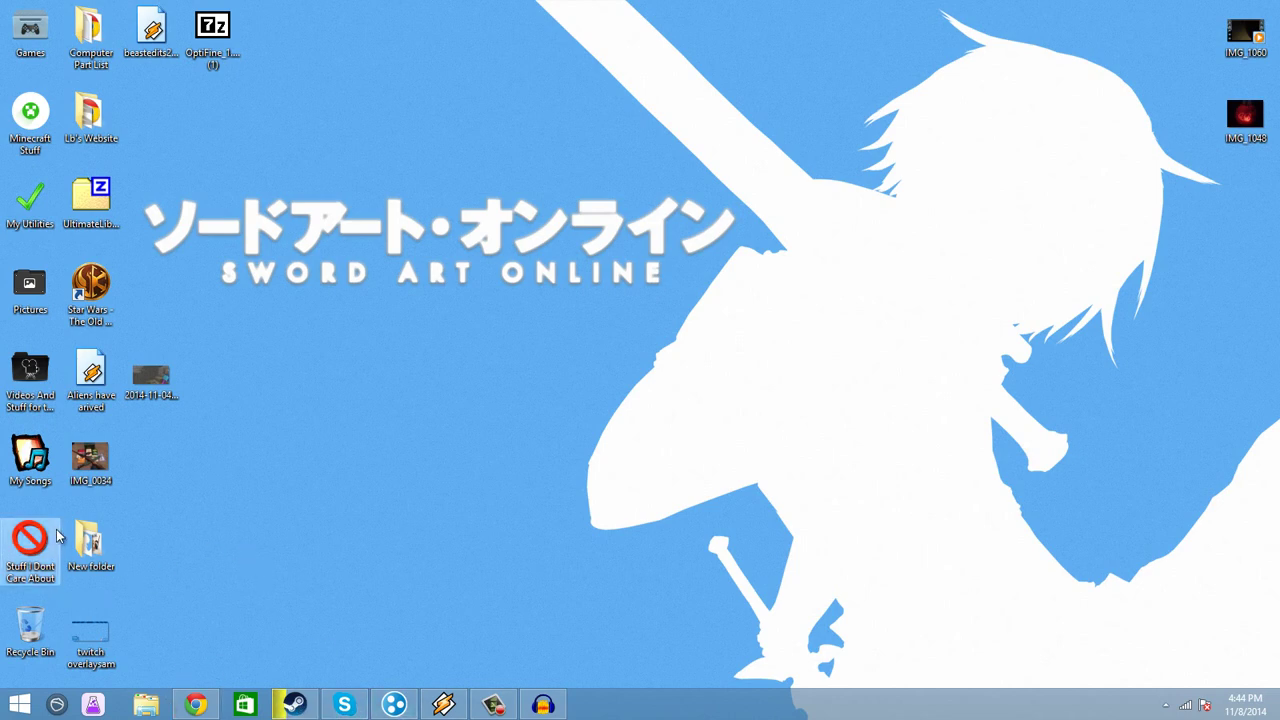
pyautogui.doubleClick(30, 455)
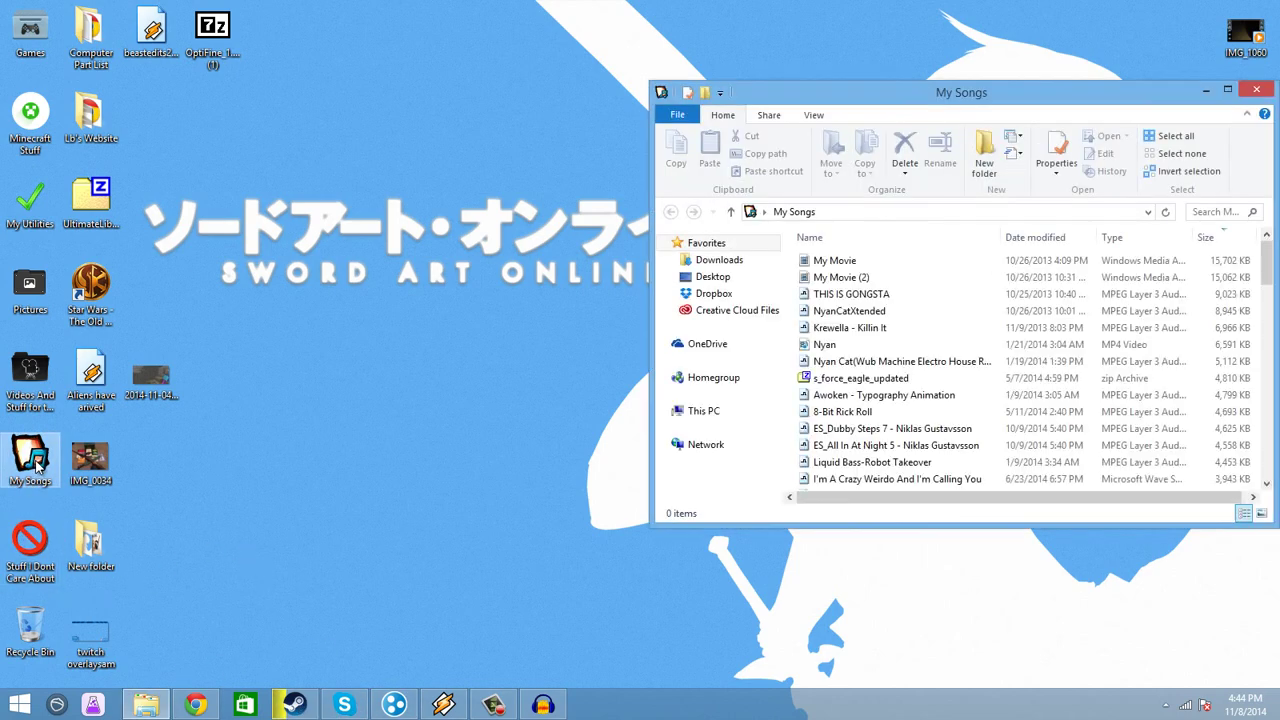
pyautogui.scroll(-8, 1098, 315)
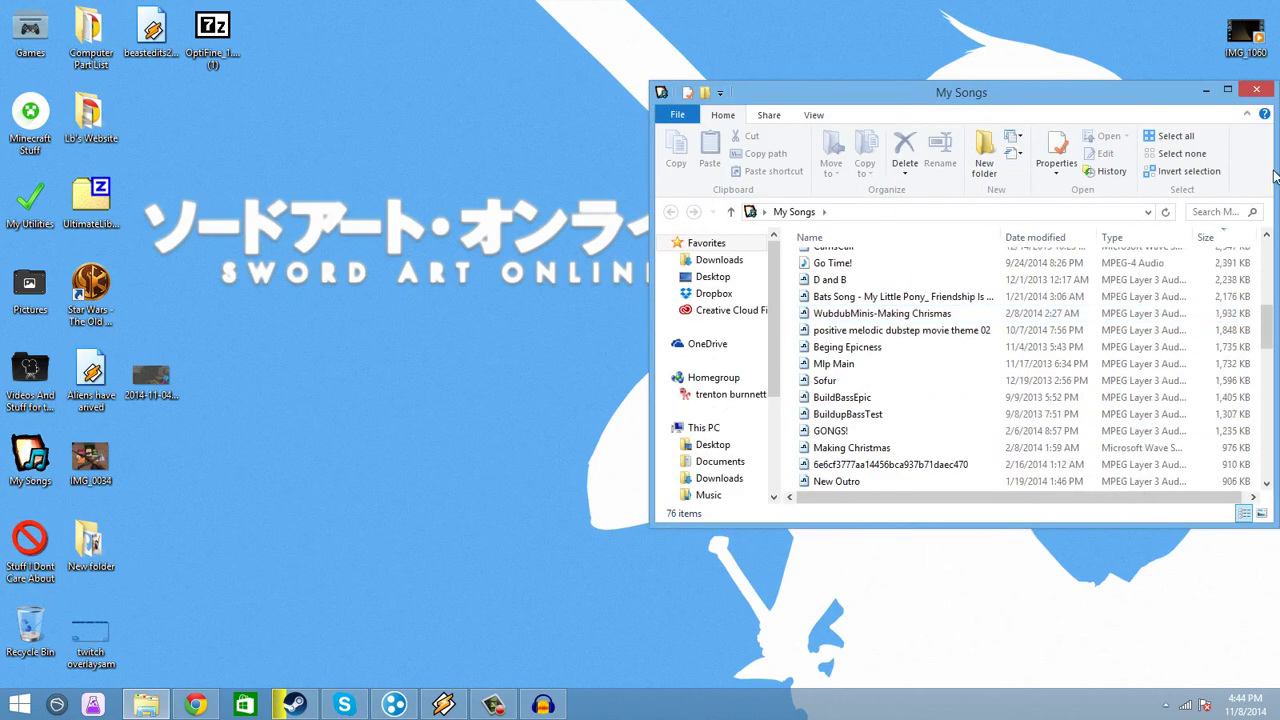
pyautogui.click(1266, 92)
# Launch paint.net from its shortcut in the My Utilities folder
pyautogui.doubleClick(30, 205)
pyautogui.scroll(-7, 870, 400)
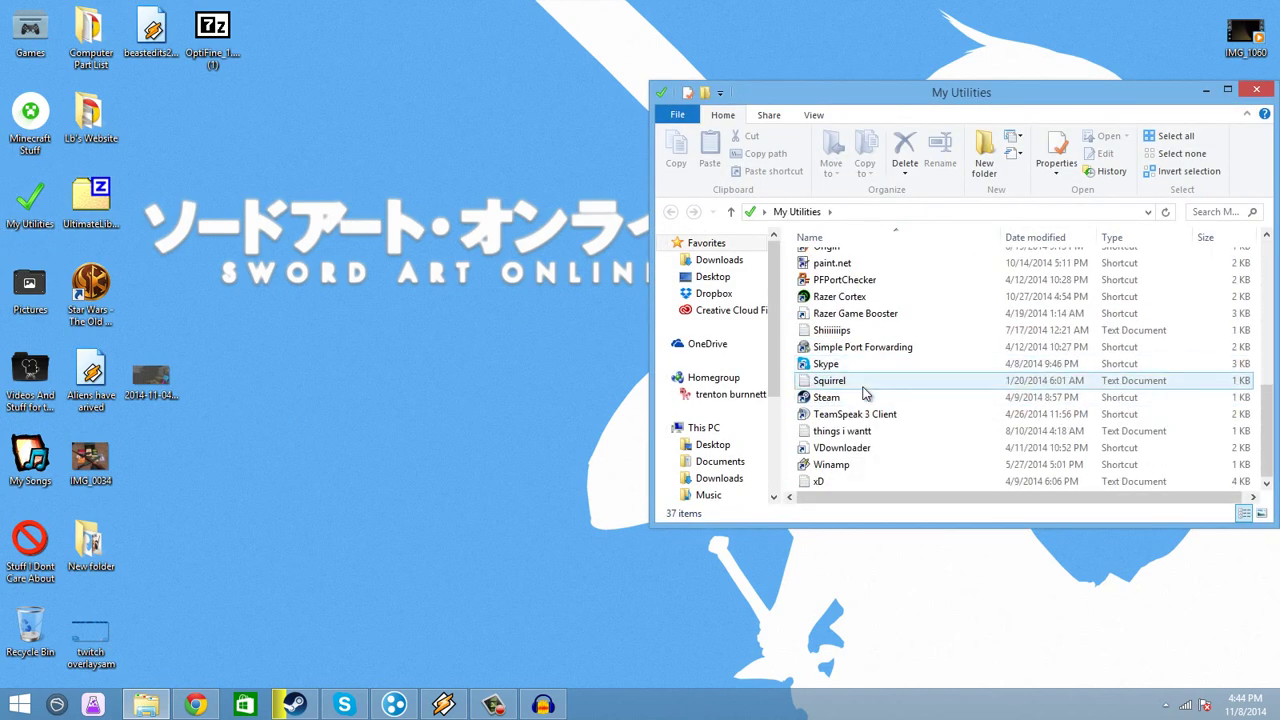
pyautogui.scroll(1, 860, 368)
pyautogui.doubleClick(860, 306)
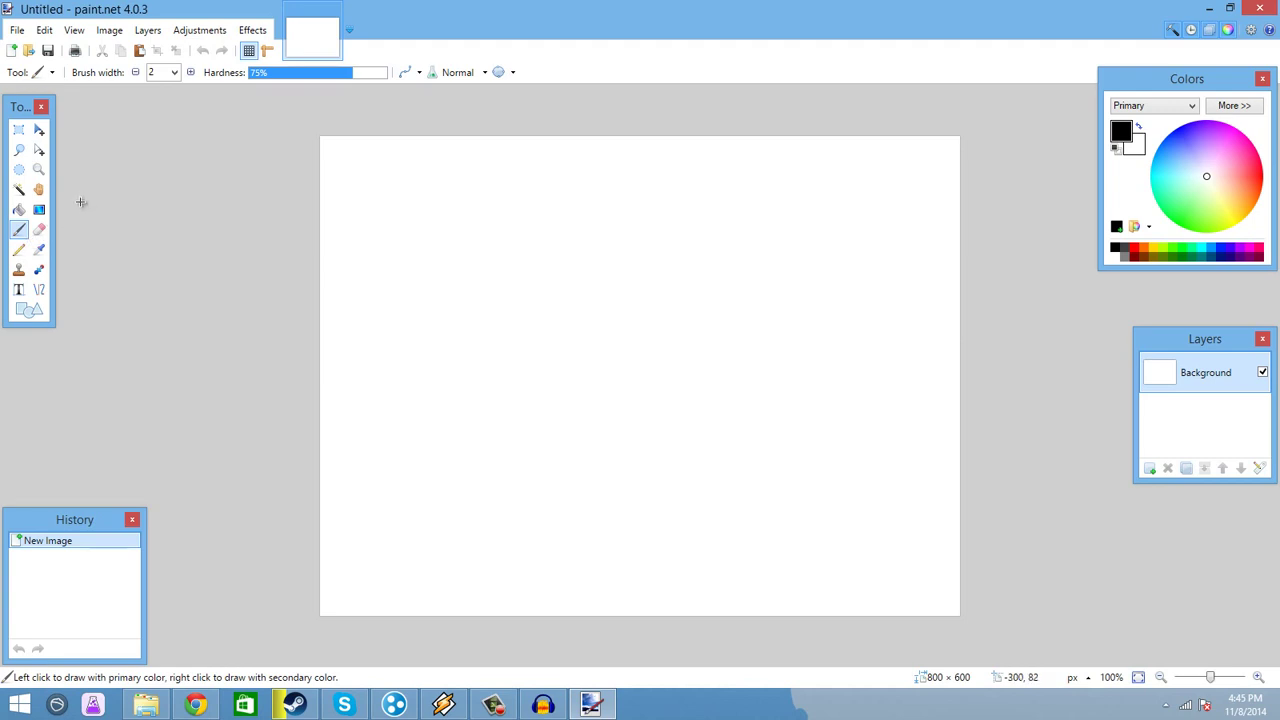
# Pick the Text tool and show the Effects > Texture plugin list (ColorModulo, Moire, Perlin Texture)
pyautogui.click(18, 130)
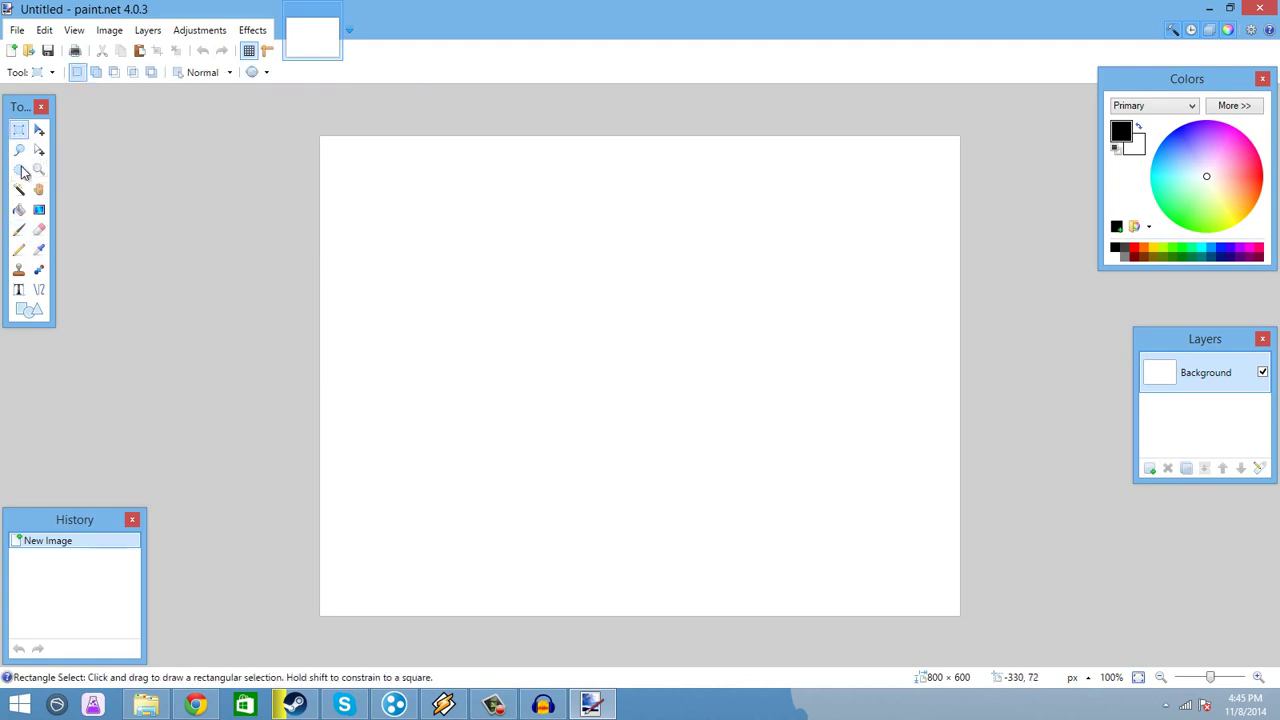
pyautogui.click(18, 249)
pyautogui.click(18, 289)
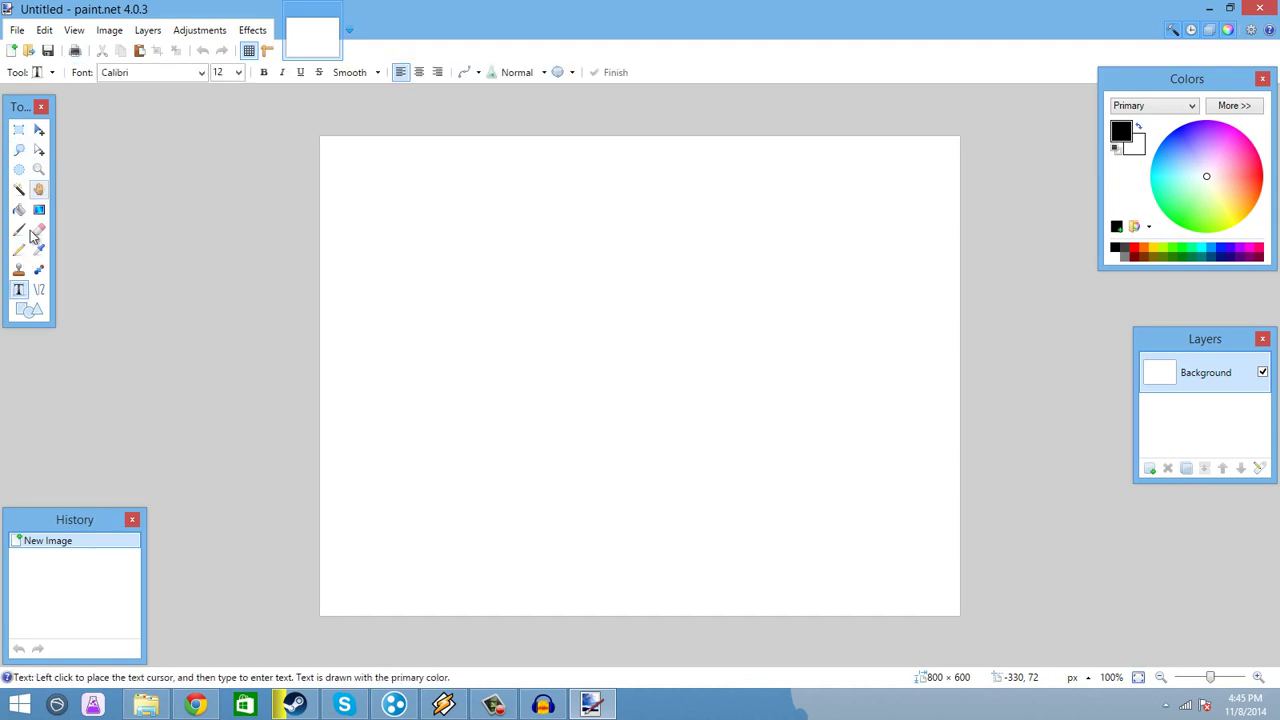
pyautogui.click(252, 30)
pyautogui.moveTo(336, 565)
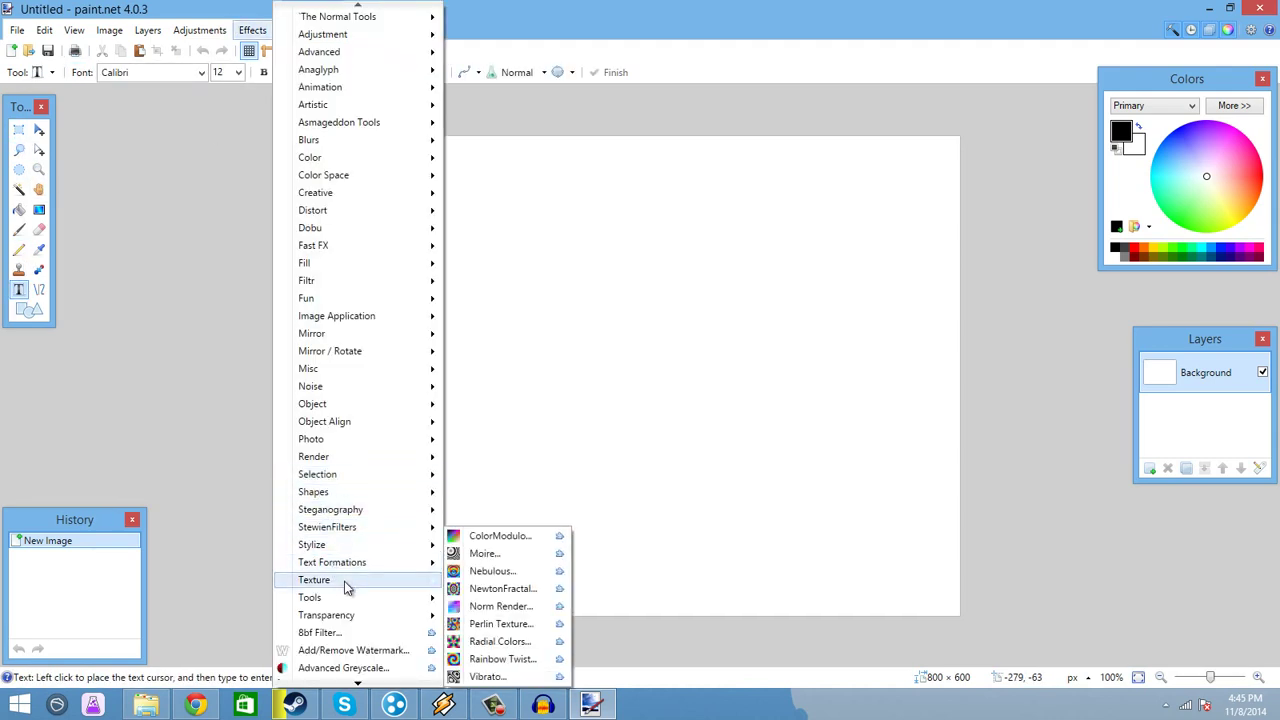
# Render the NewtonFractal texture on the canvas, then preview a Radial Blur and cancel it
pyautogui.click(508, 588)
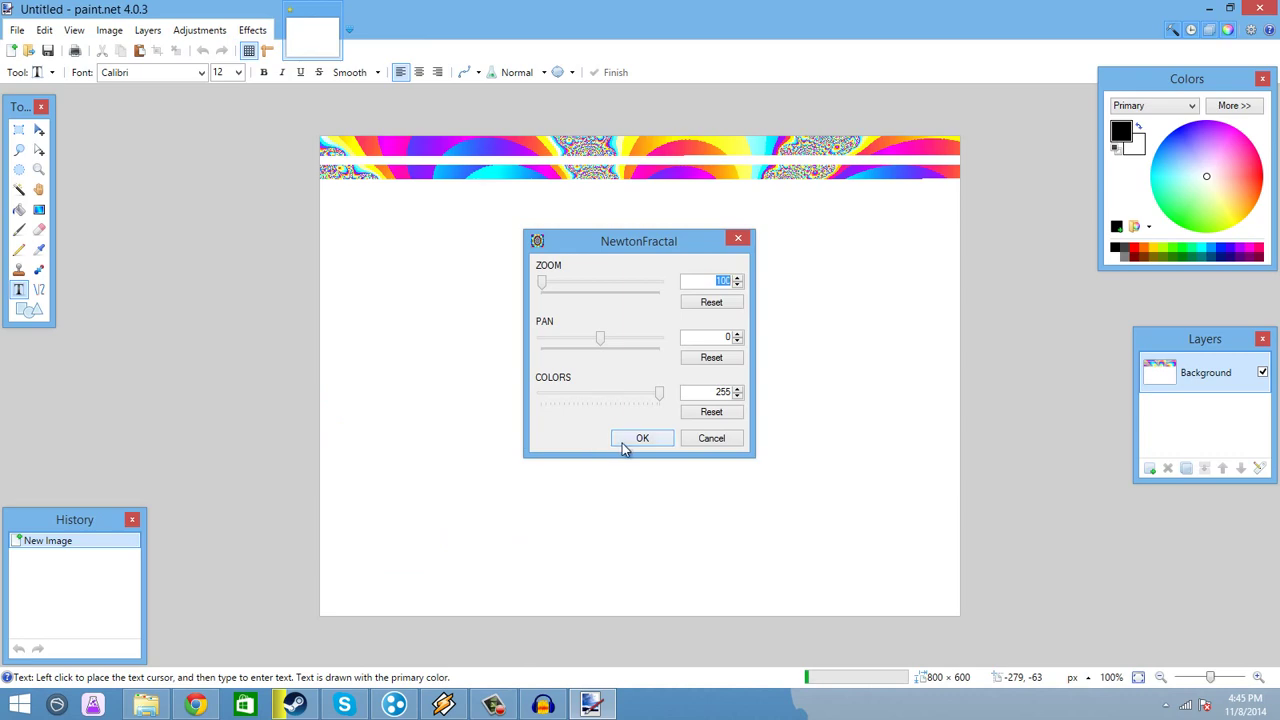
pyautogui.click(622, 442)
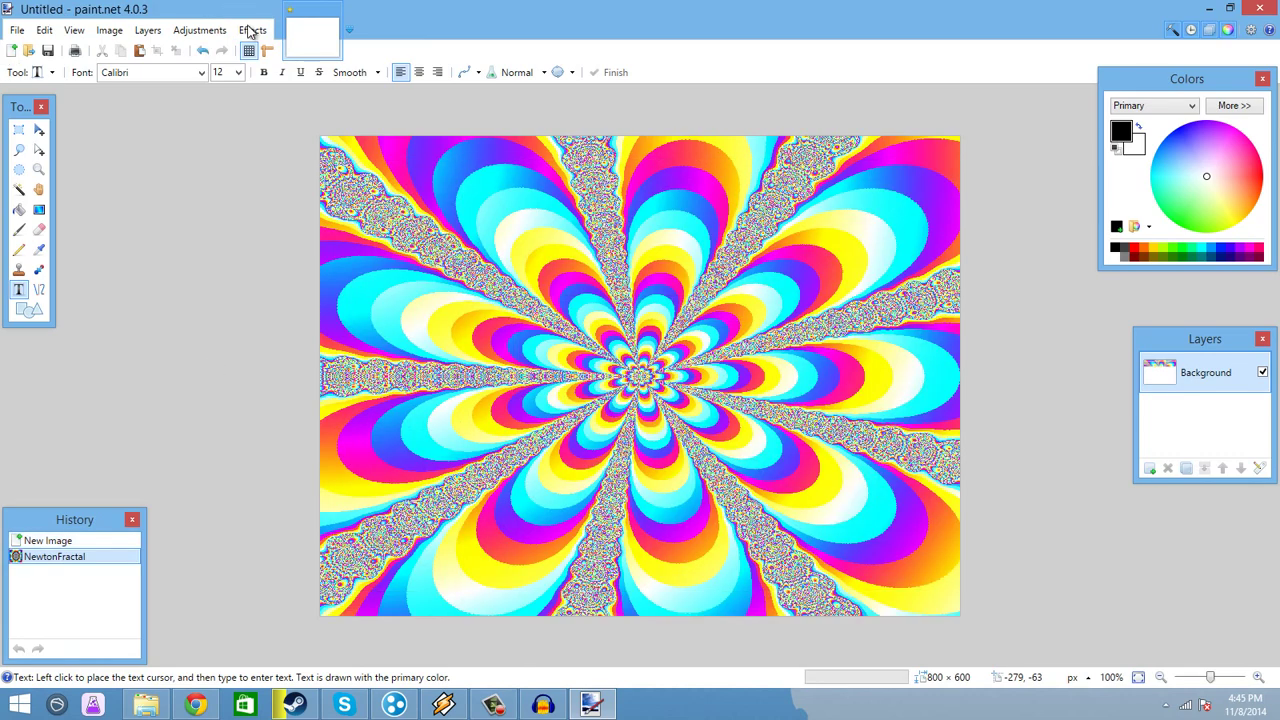
pyautogui.hotkey('alt', 'c')
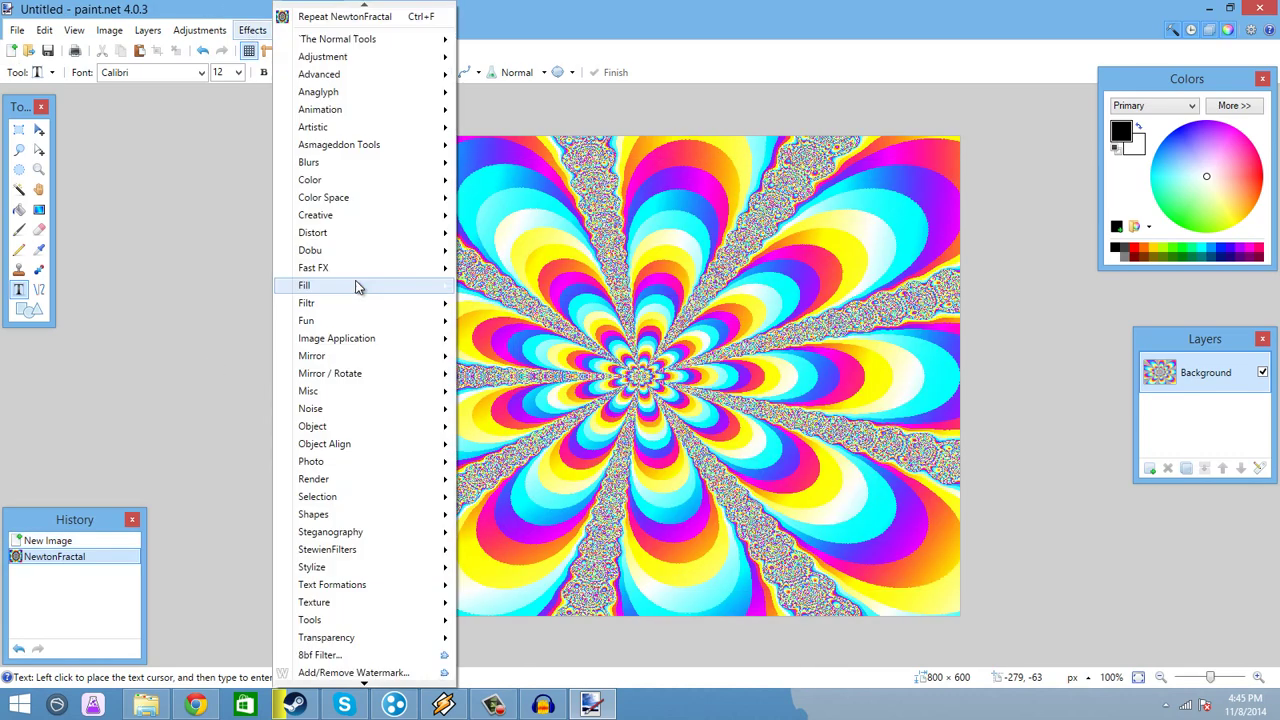
pyautogui.moveTo(402, 162)
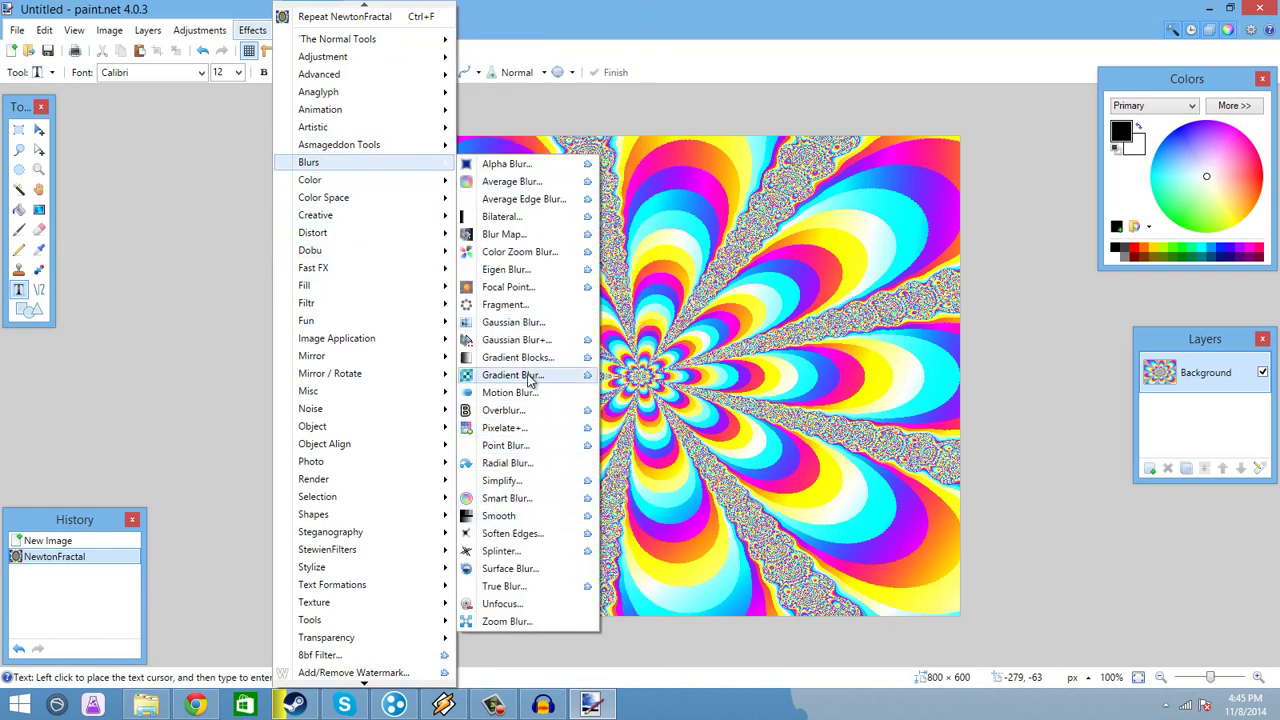
pyautogui.click(520, 464)
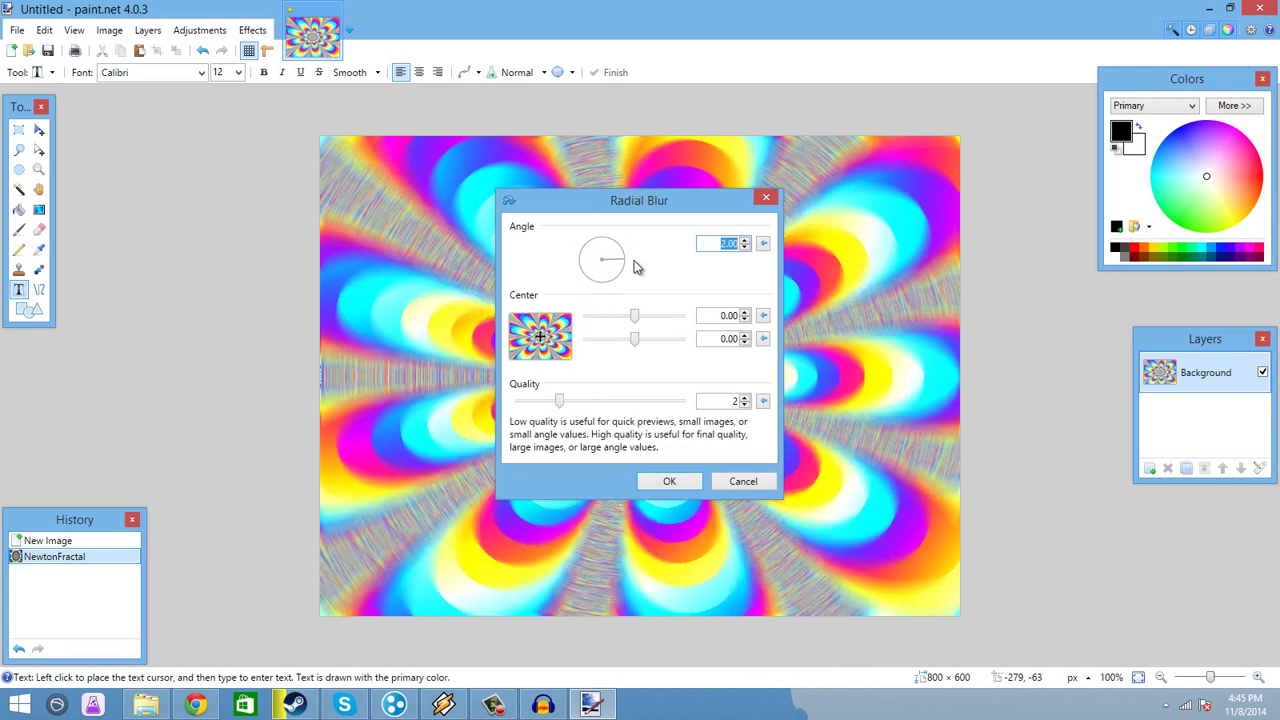
pyautogui.click(740, 482)
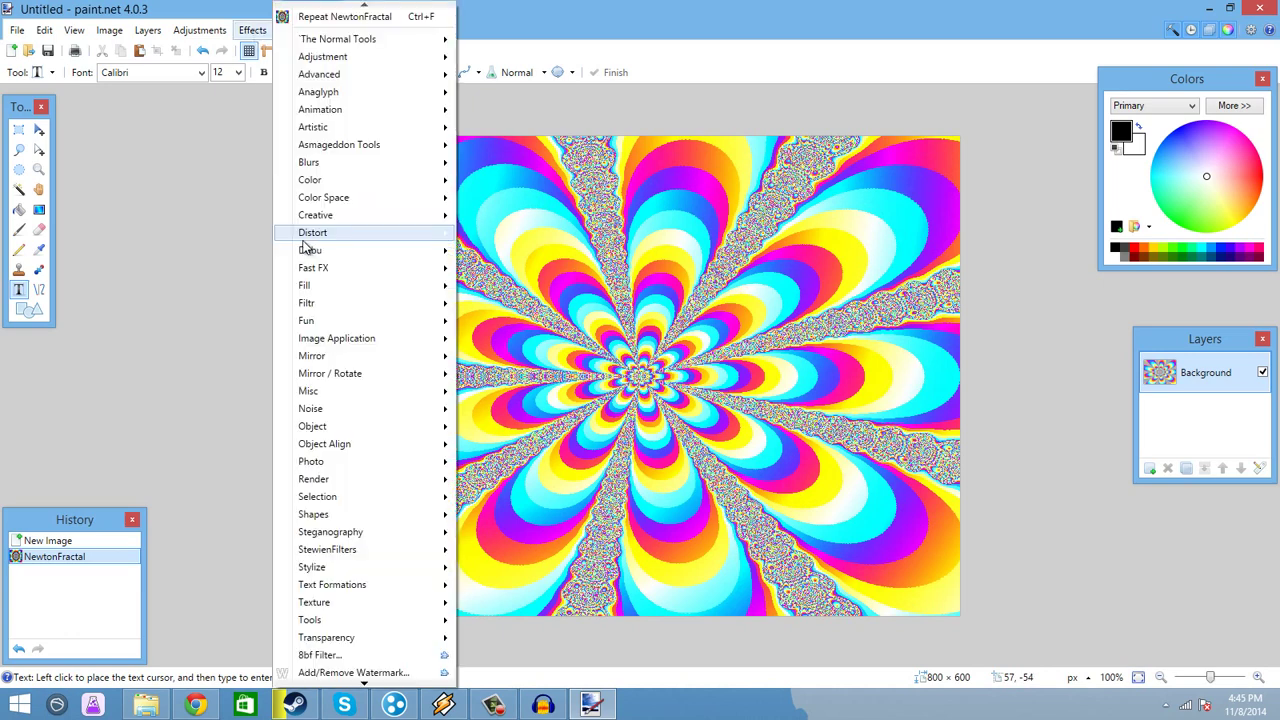
# Apply the Splinter blur with 45 splinters at distance 8 to the fractal
pyautogui.moveTo(368, 179)
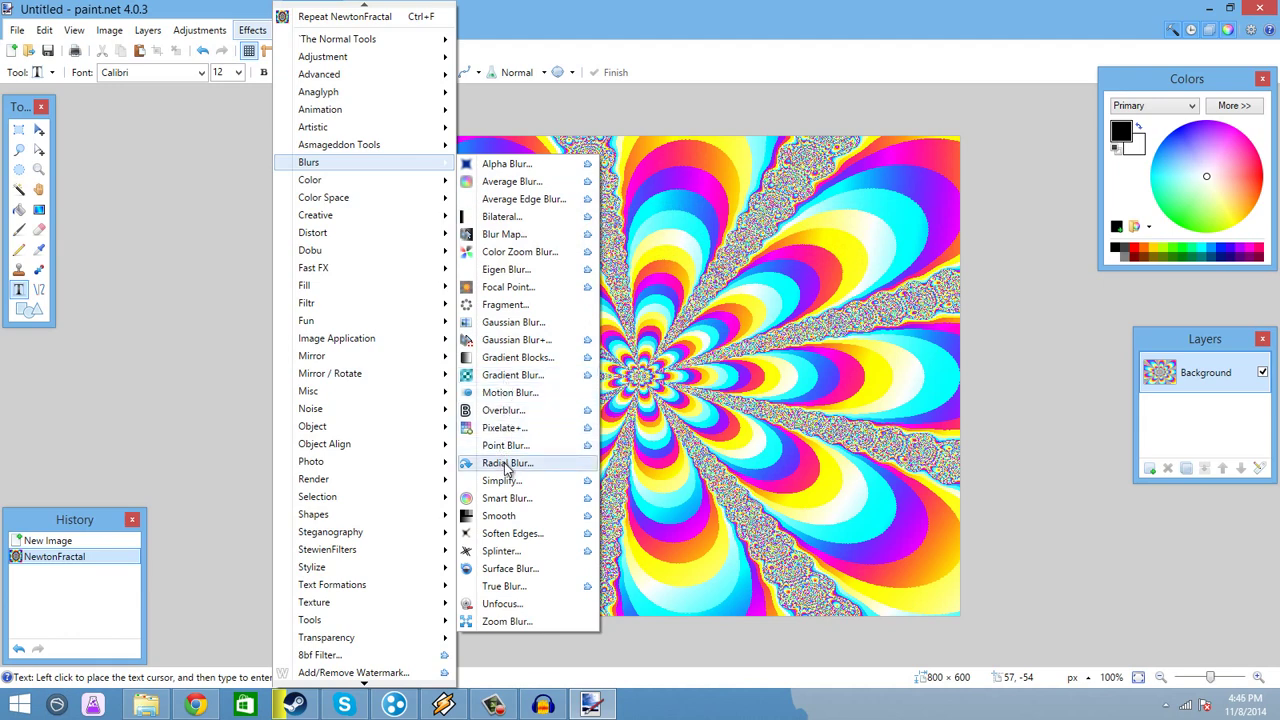
pyautogui.click(510, 552)
pyautogui.moveTo(534, 274); pyautogui.dragTo(372, 220)
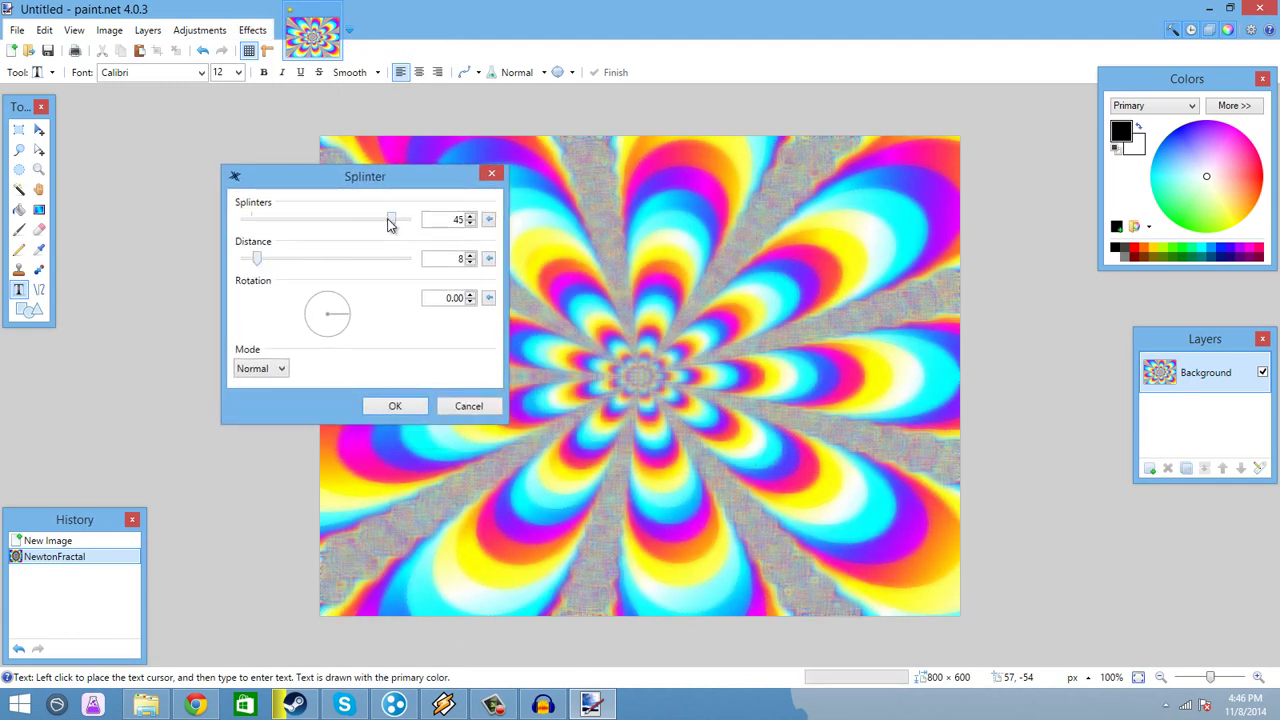
pyautogui.click(382, 408)
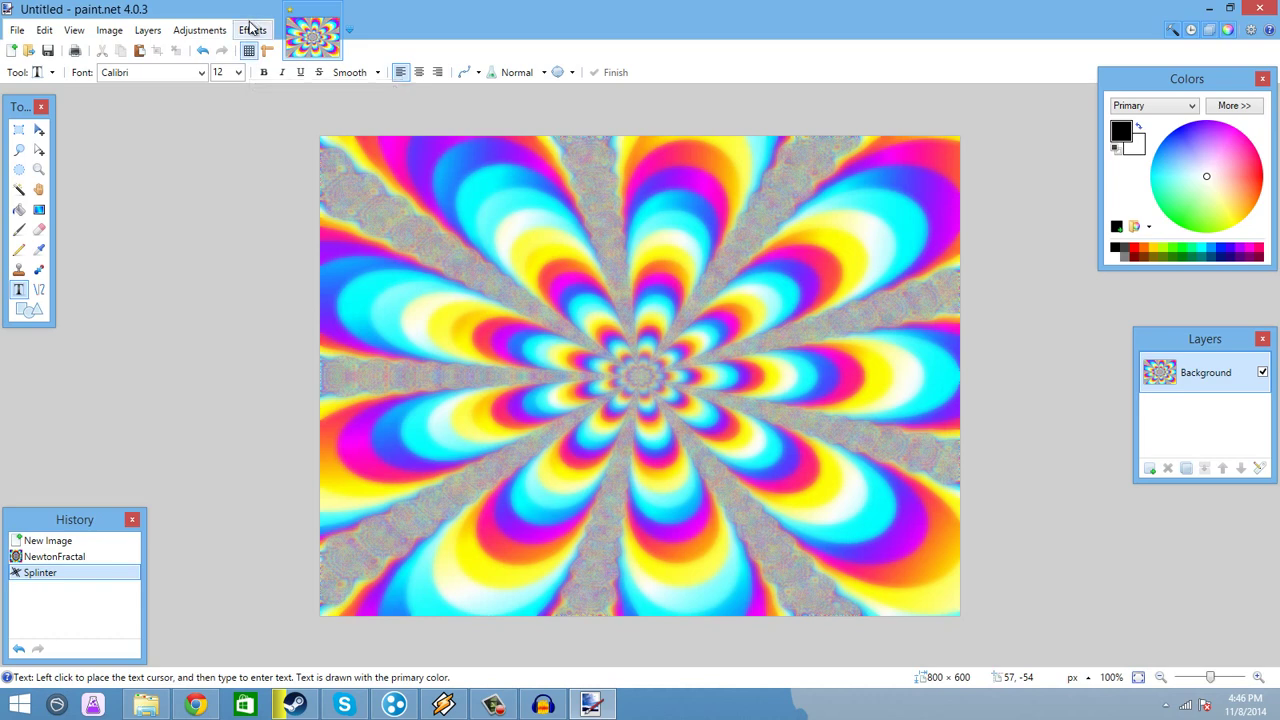
# Apply the EarthsnGreys effect to recolour the fractal in ochre, gold and cream
pyautogui.click(252, 30)
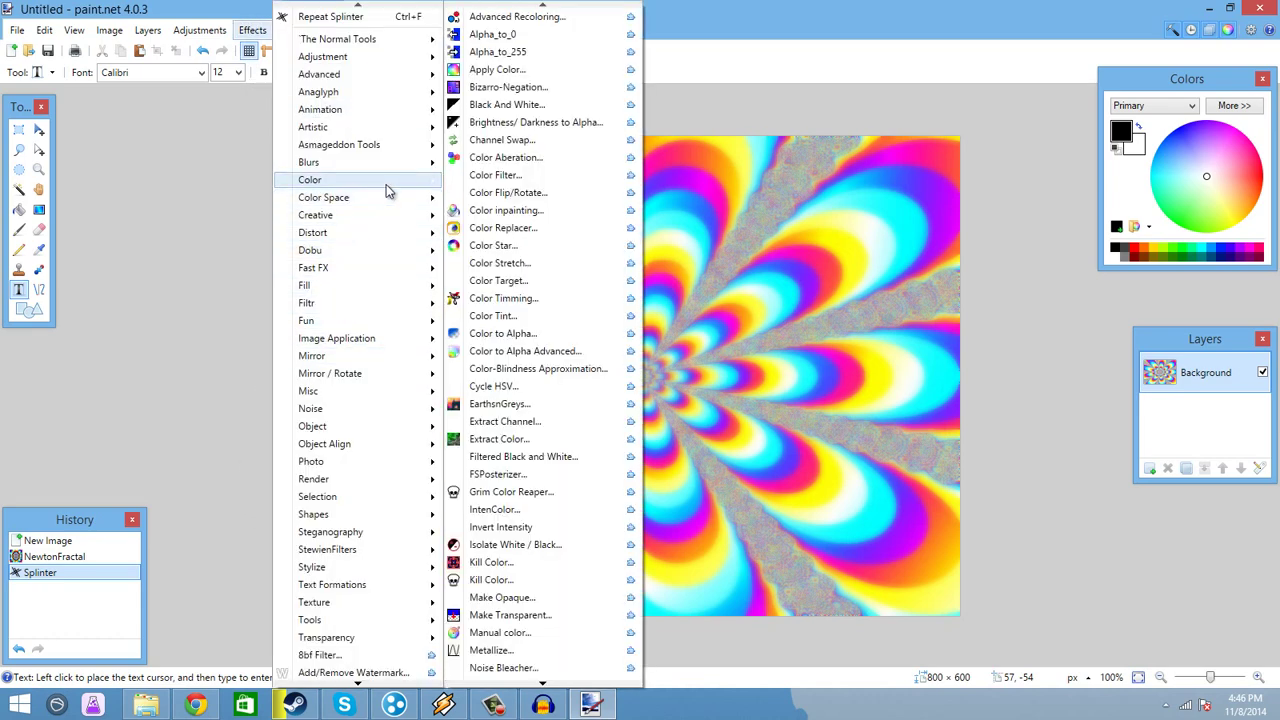
pyautogui.click(535, 405)
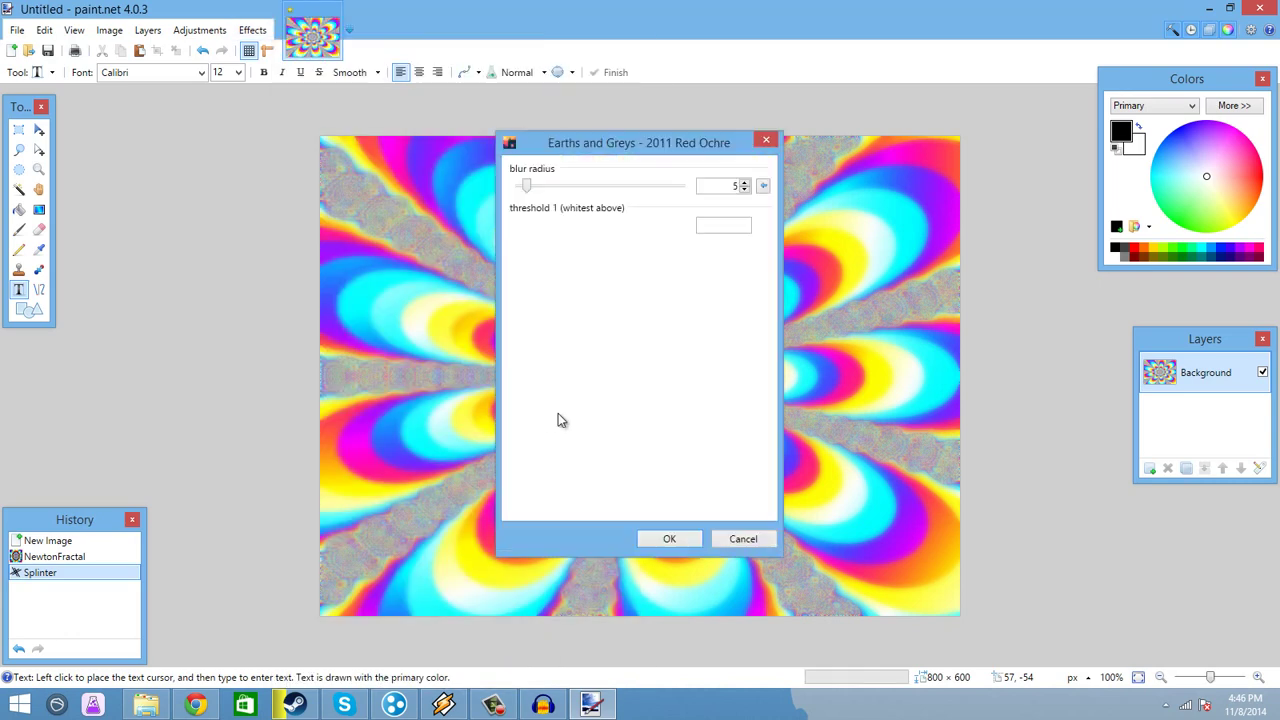
pyautogui.moveTo(557, 147); pyautogui.dragTo(157, 115)
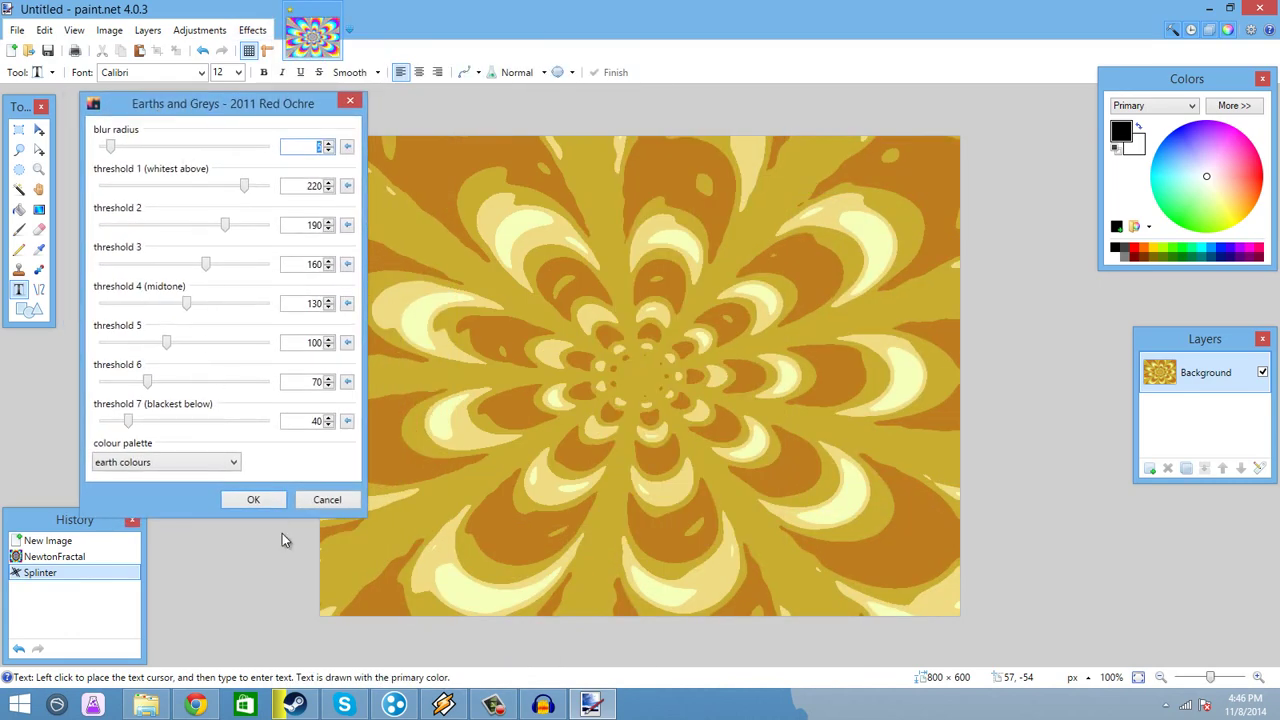
pyautogui.click(255, 500)
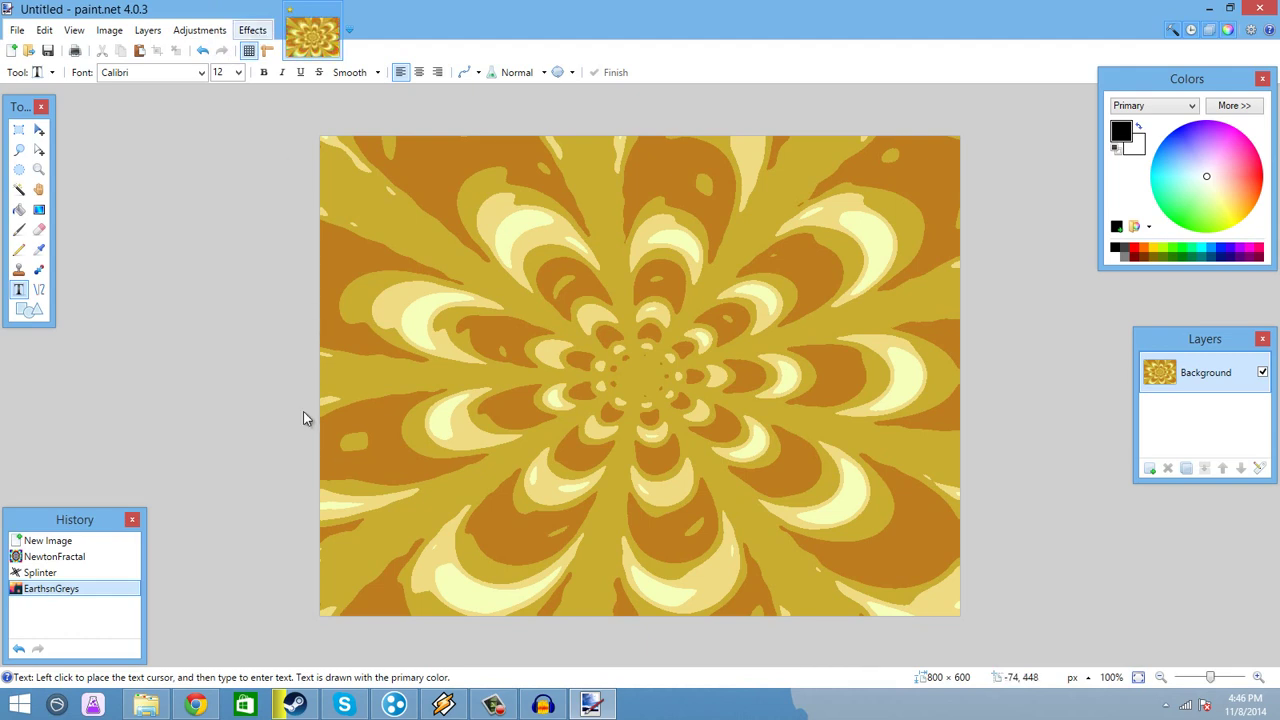
pyautogui.hotkey('alt', 'c')
pyautogui.moveTo(316, 480)
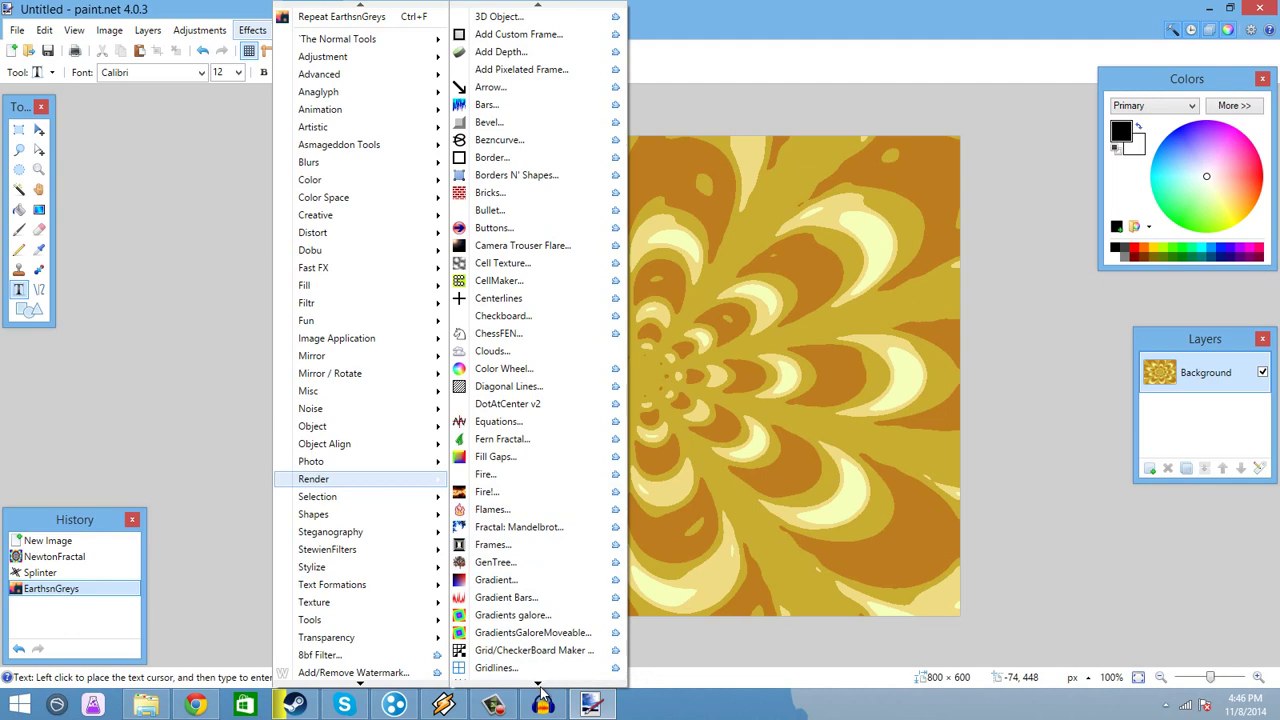
# Render black Diagonal Lines with interval 22, brush width 12 and a 45° angle
pyautogui.click(583, 385)
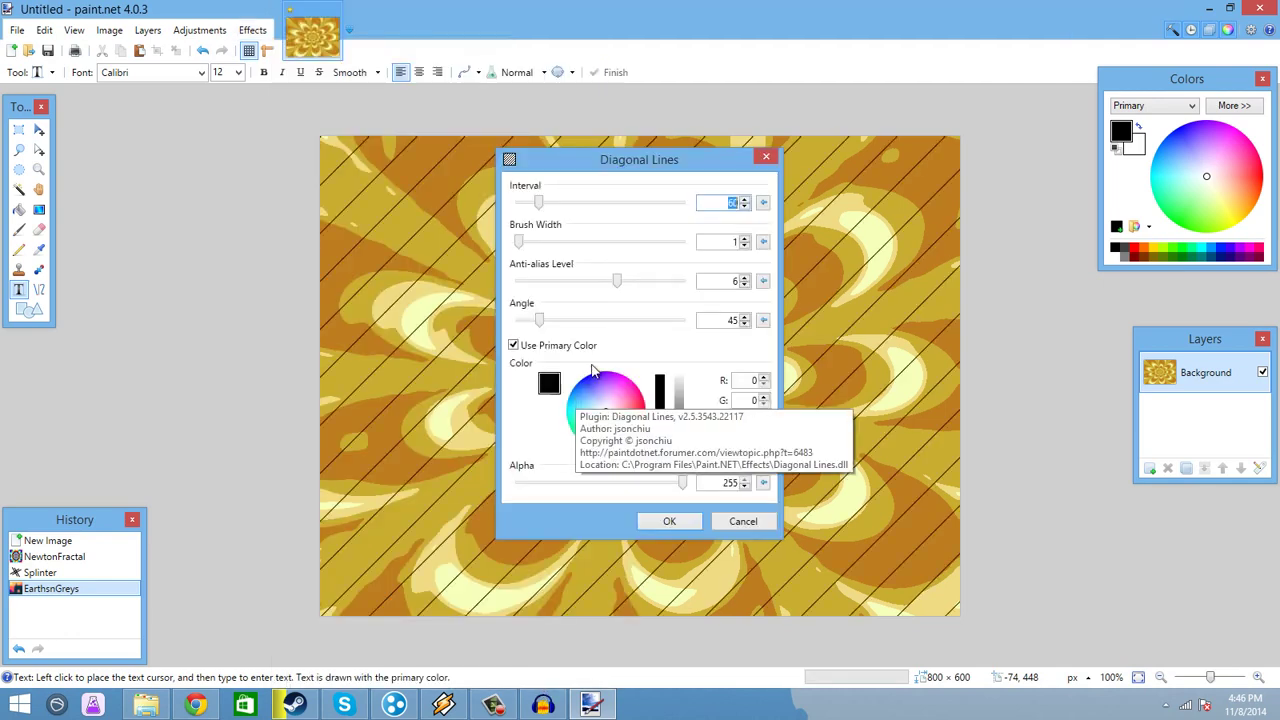
pyautogui.moveTo(603, 163)
pyautogui.mouseDown()
pyautogui.moveTo(305, 149)
pyautogui.moveTo(294, 169)
pyautogui.moveTo(237, 171)
pyautogui.moveTo(253, 172)
pyautogui.moveTo(231, 189)
pyautogui.moveTo(239, 212)
pyautogui.mouseUp()
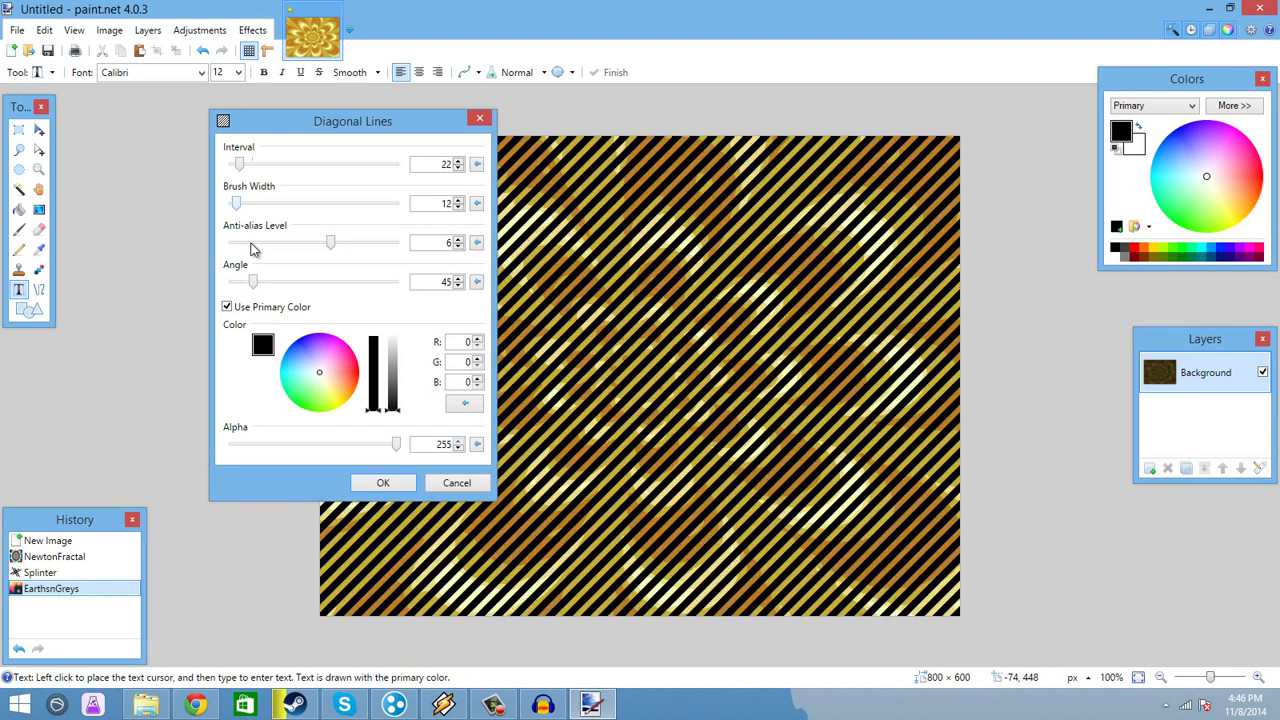
pyautogui.click(383, 482)
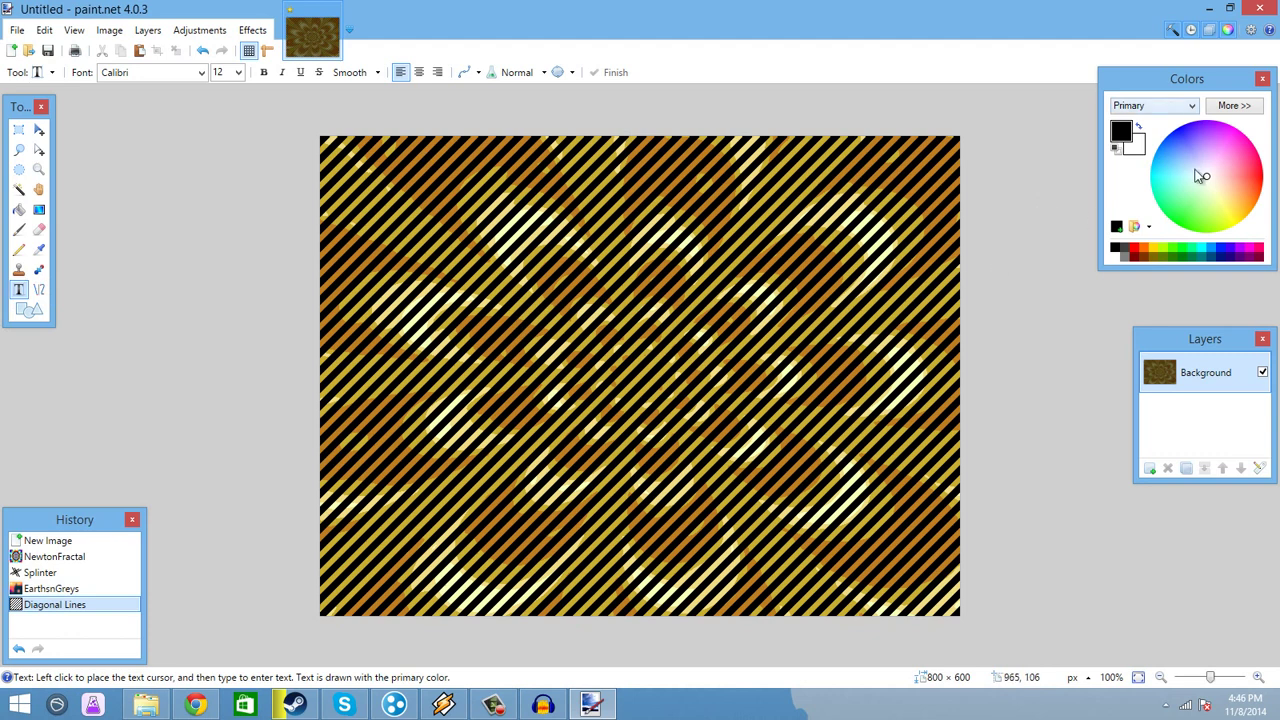
# Set white Evogria text at size 72 and place the text cursor on the canvas's left side
pyautogui.click(1202, 250)
pyautogui.click(1117, 259)
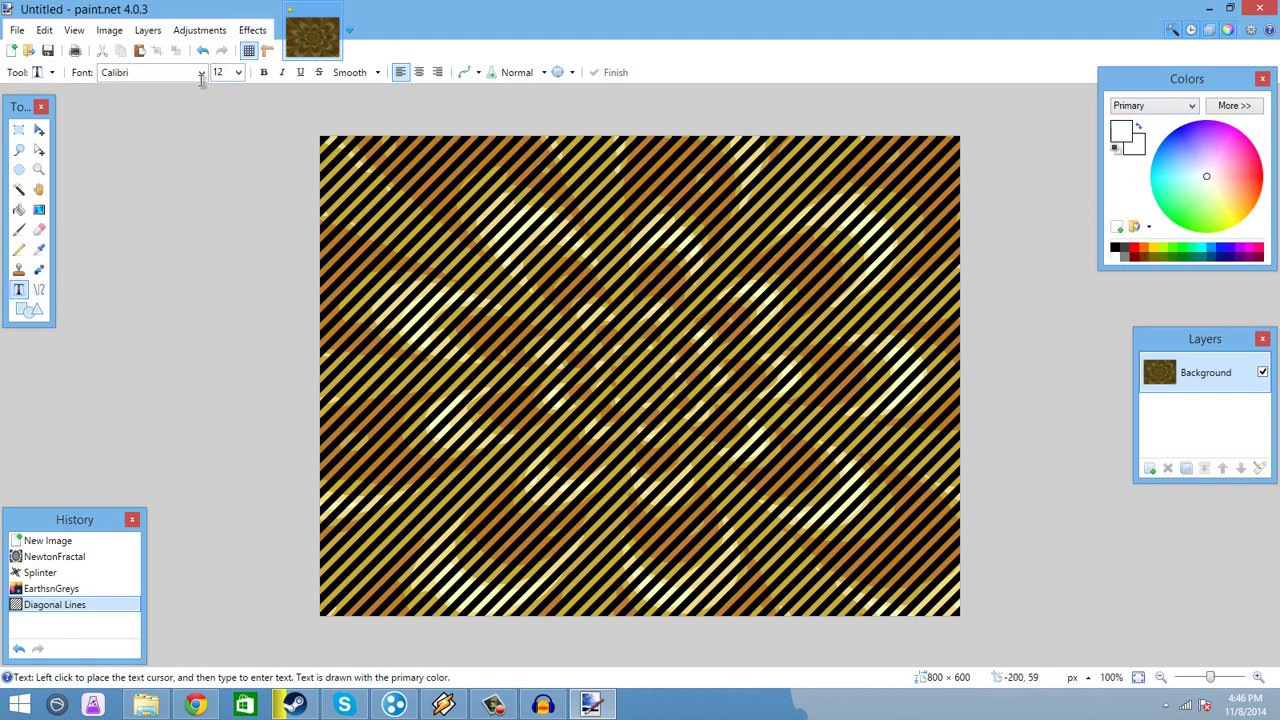
pyautogui.click(201, 73)
pyautogui.scroll(-11, 218, 148)
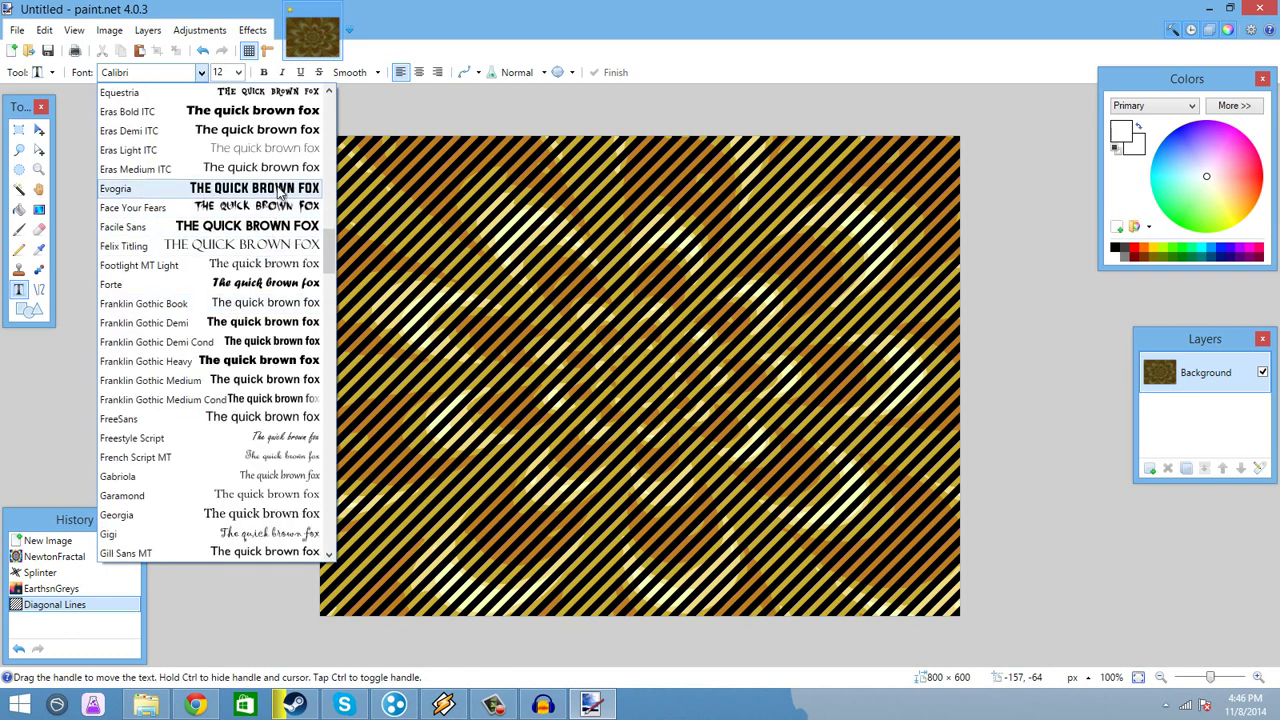
pyautogui.click(280, 190)
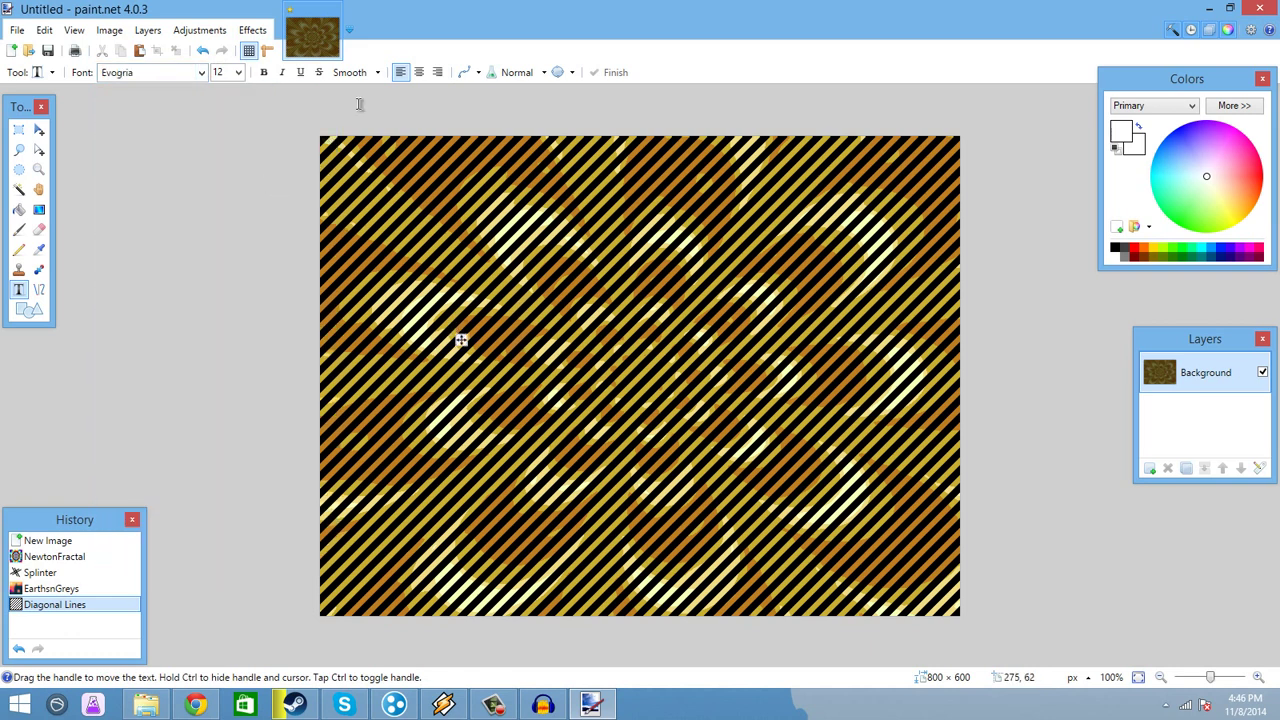
pyautogui.click(239, 73)
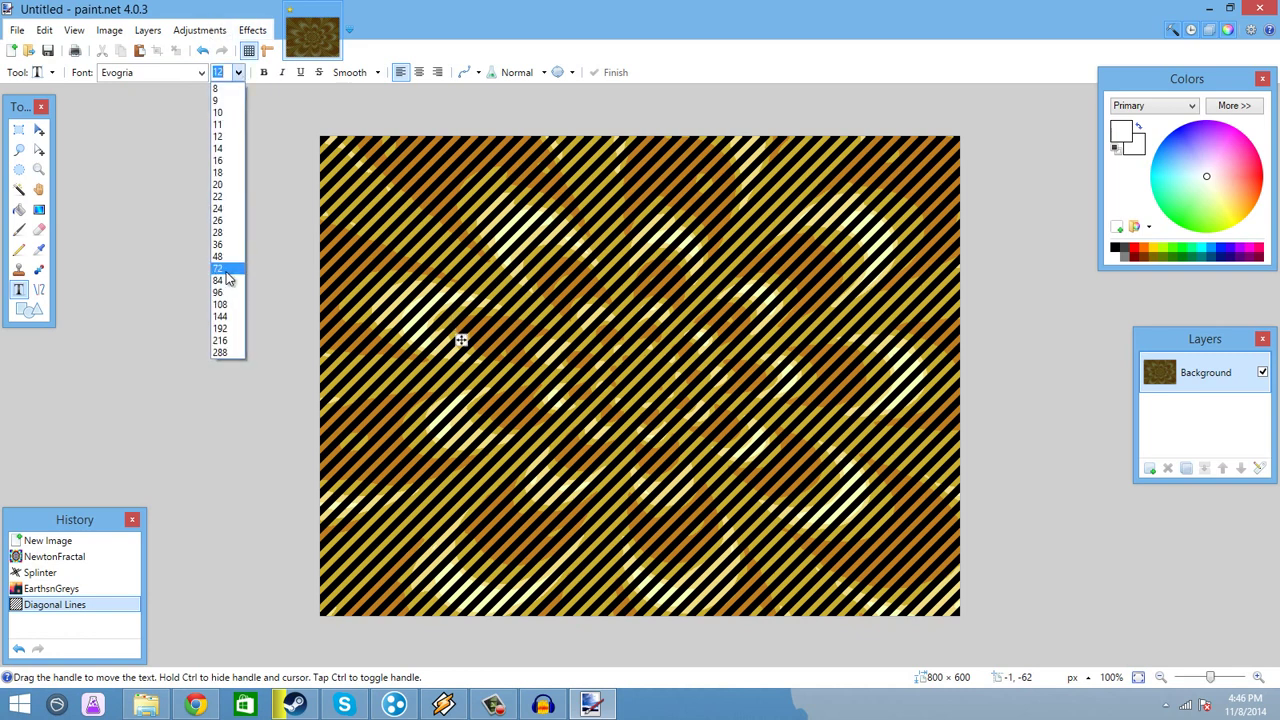
pyautogui.click(229, 280)
pyautogui.click(330, 285)
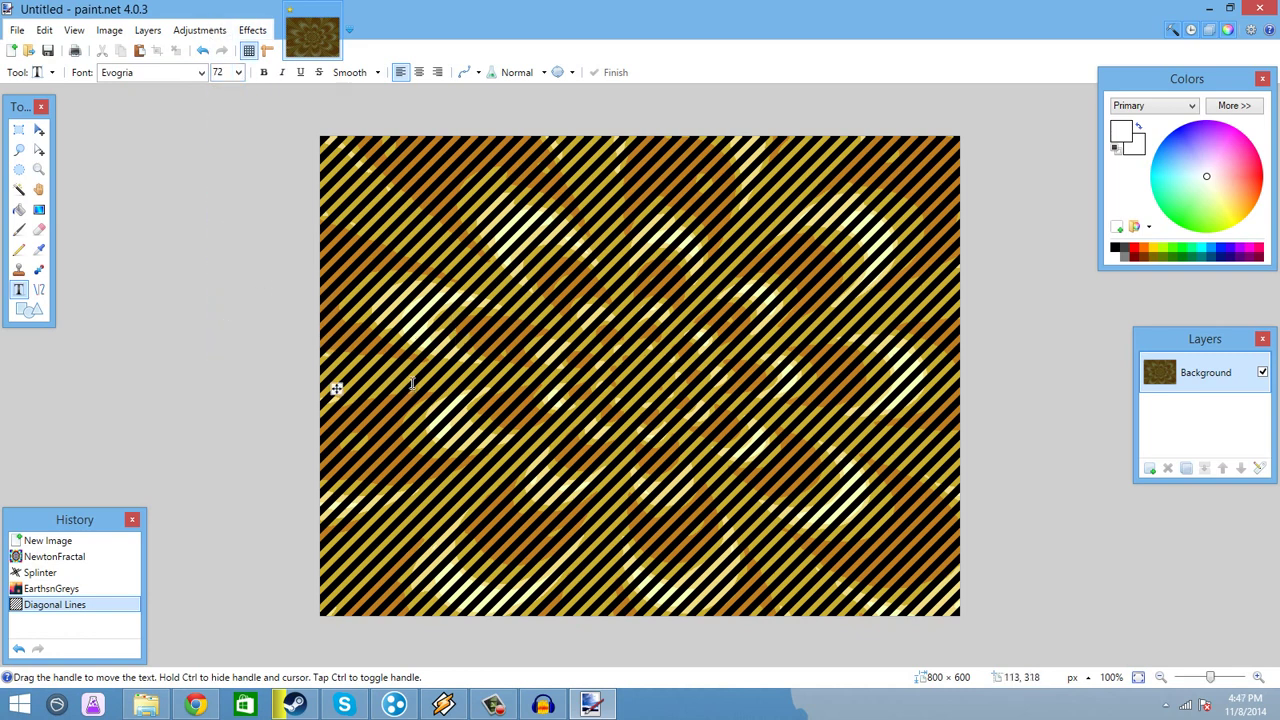
# Type the lettering RICKPLAYSWHATEVR, correcting a mistyped letter
pyautogui.write('TRI')
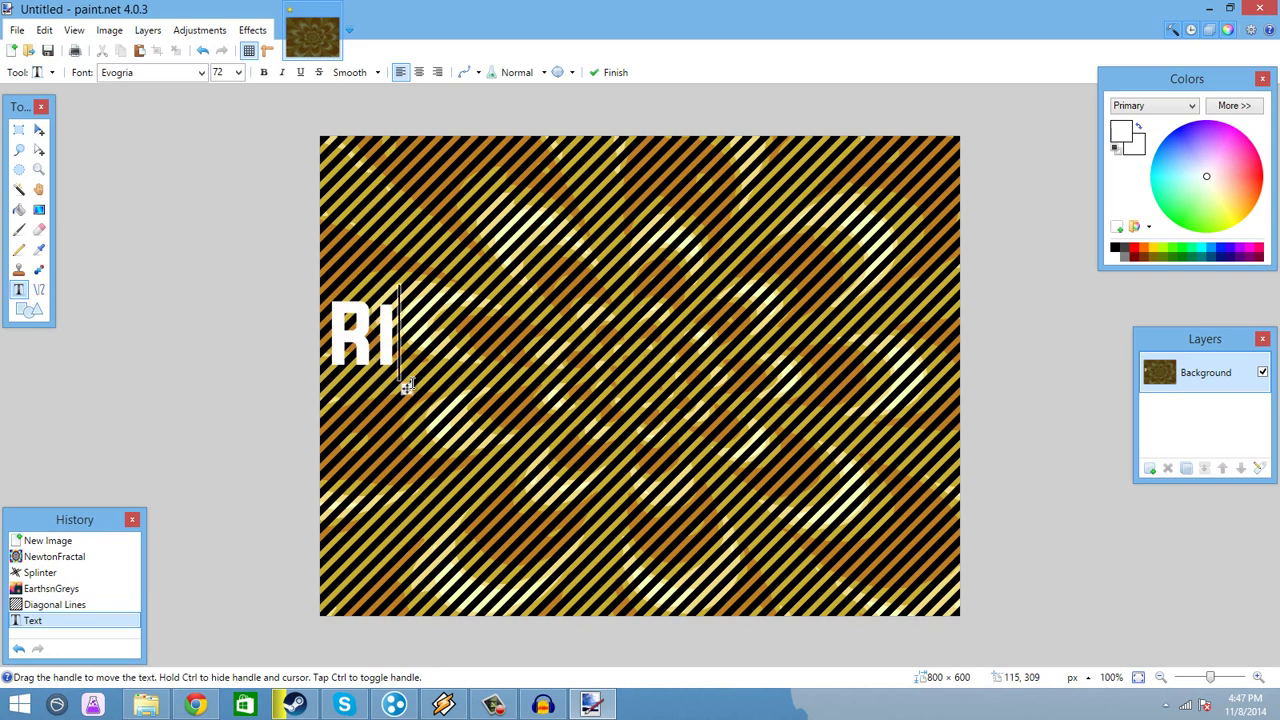
pyautogui.write('CKPLAYSWHE')
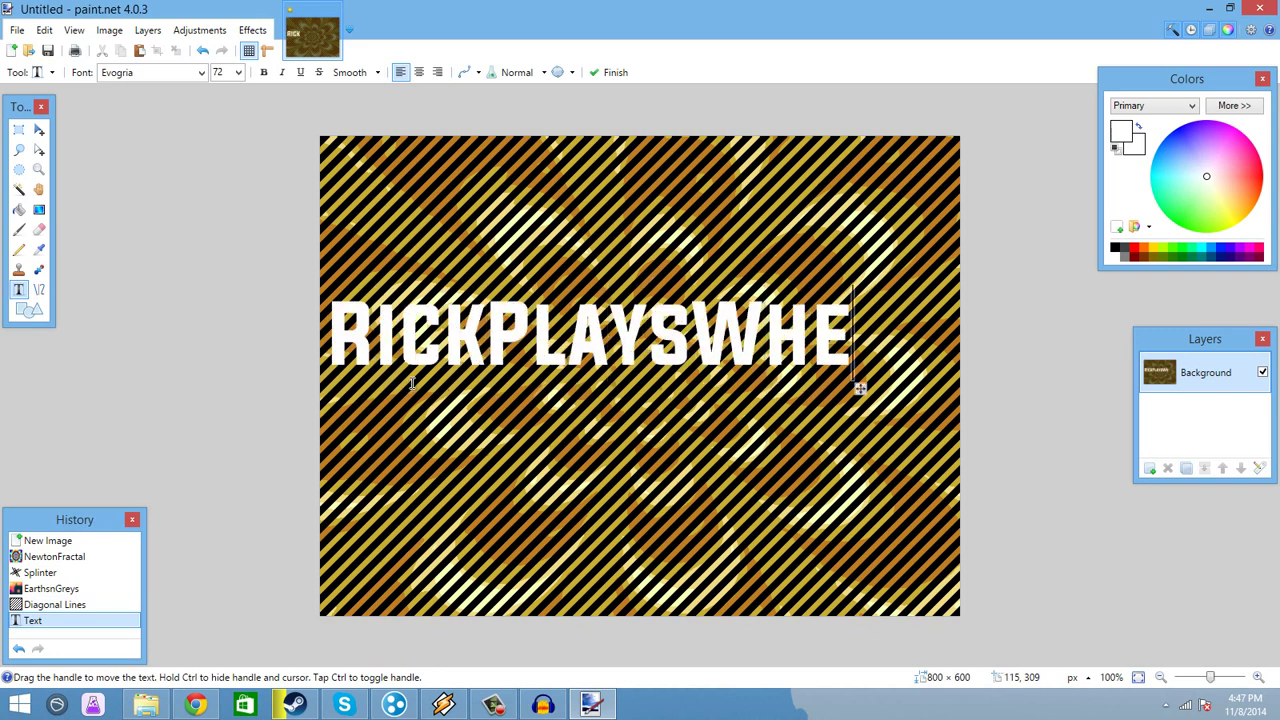
pyautogui.press('BackSpace')
pyautogui.write('ATEVE')
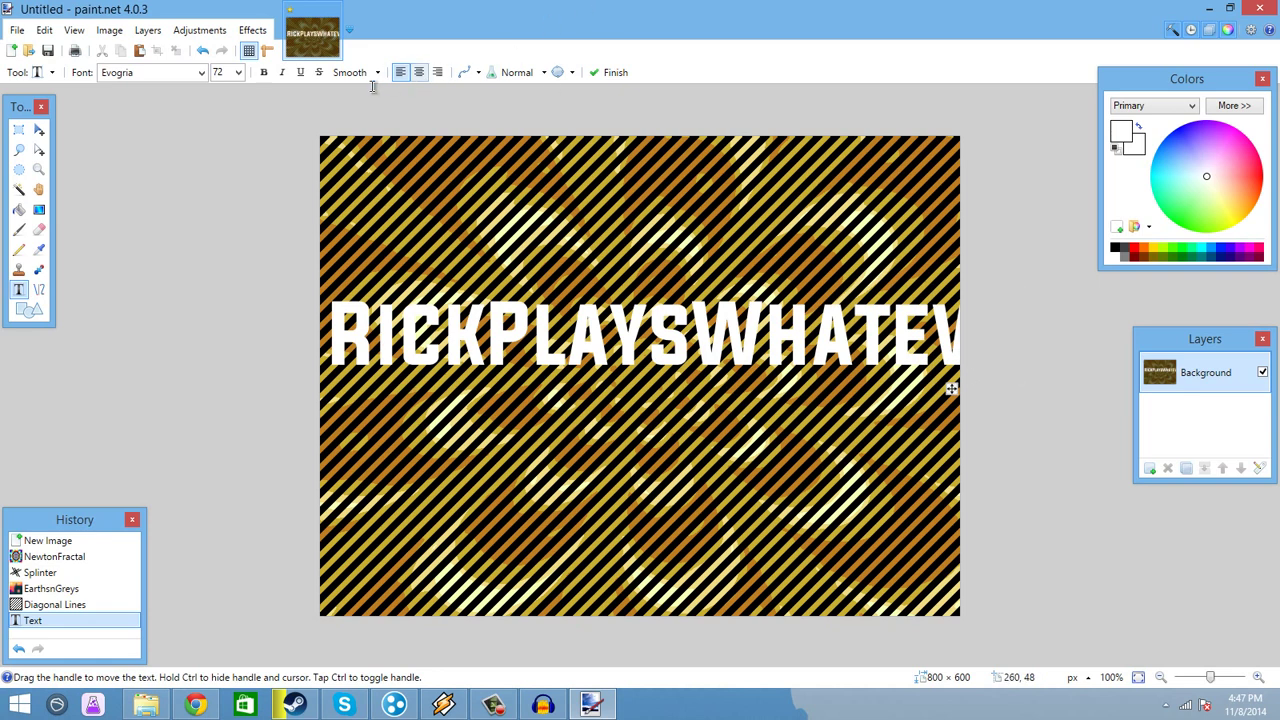
# Resize the text to 48, move it toward the canvas centre, and commit it
pyautogui.click(239, 73)
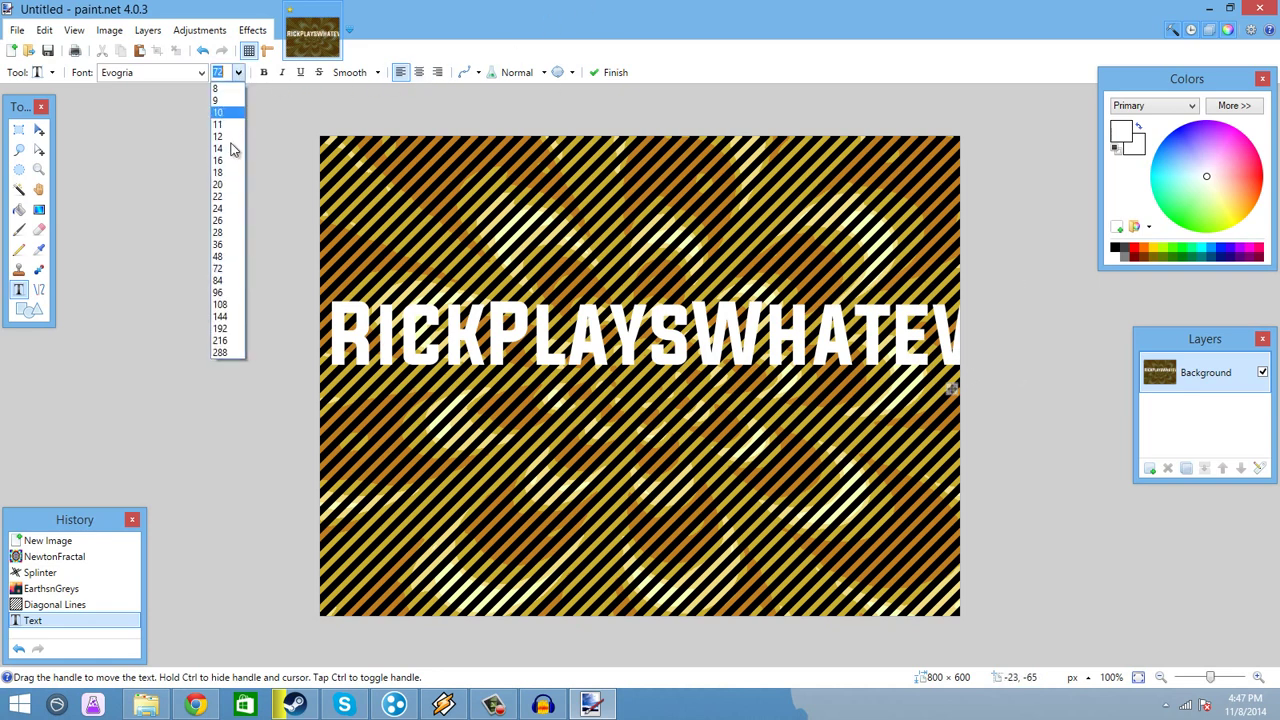
pyautogui.click(230, 256)
pyautogui.moveTo(797, 373); pyautogui.dragTo(896, 388)
pyautogui.click(18, 129)
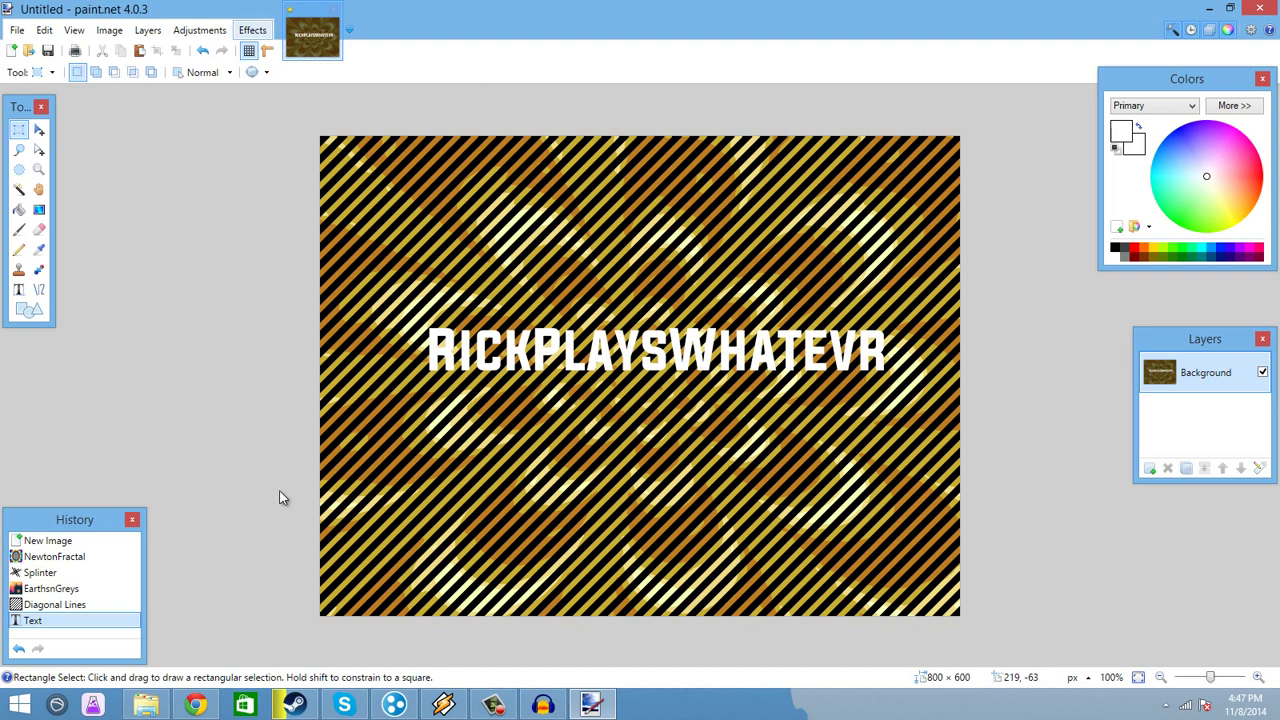
# Centre the text both ways with Object Align > Center Both
pyautogui.moveTo(373, 458)
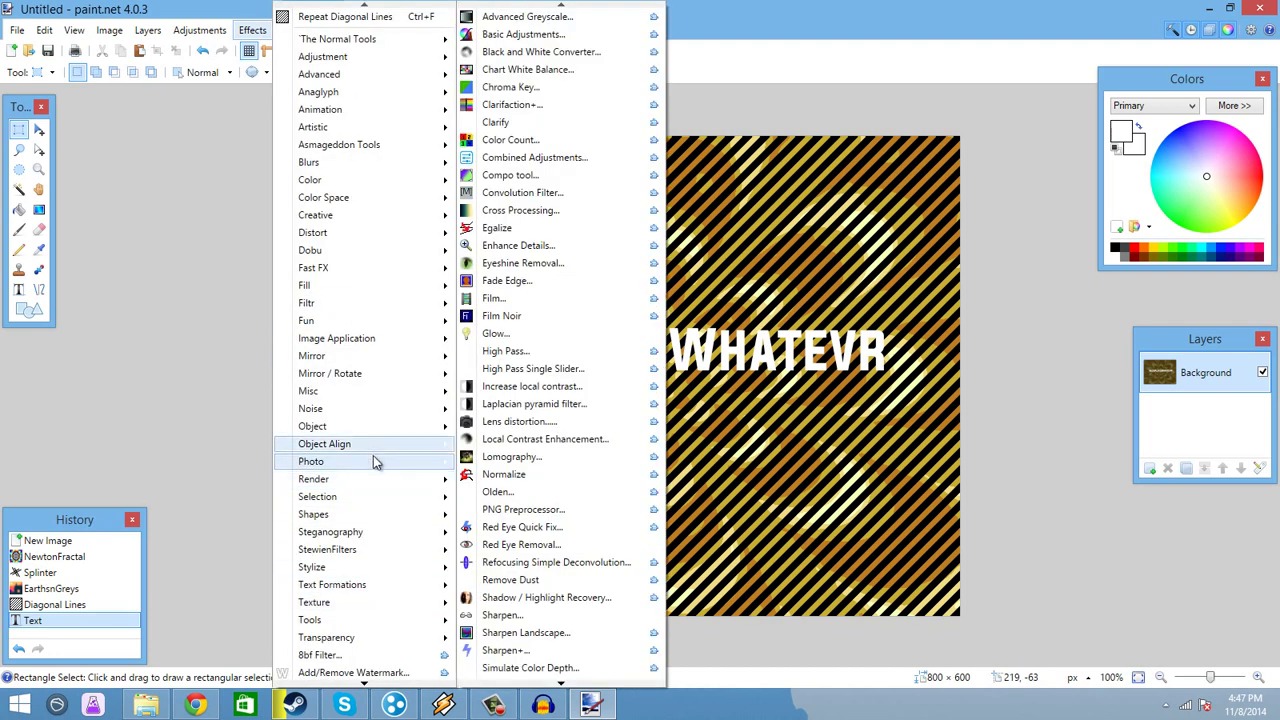
pyautogui.moveTo(437, 447)
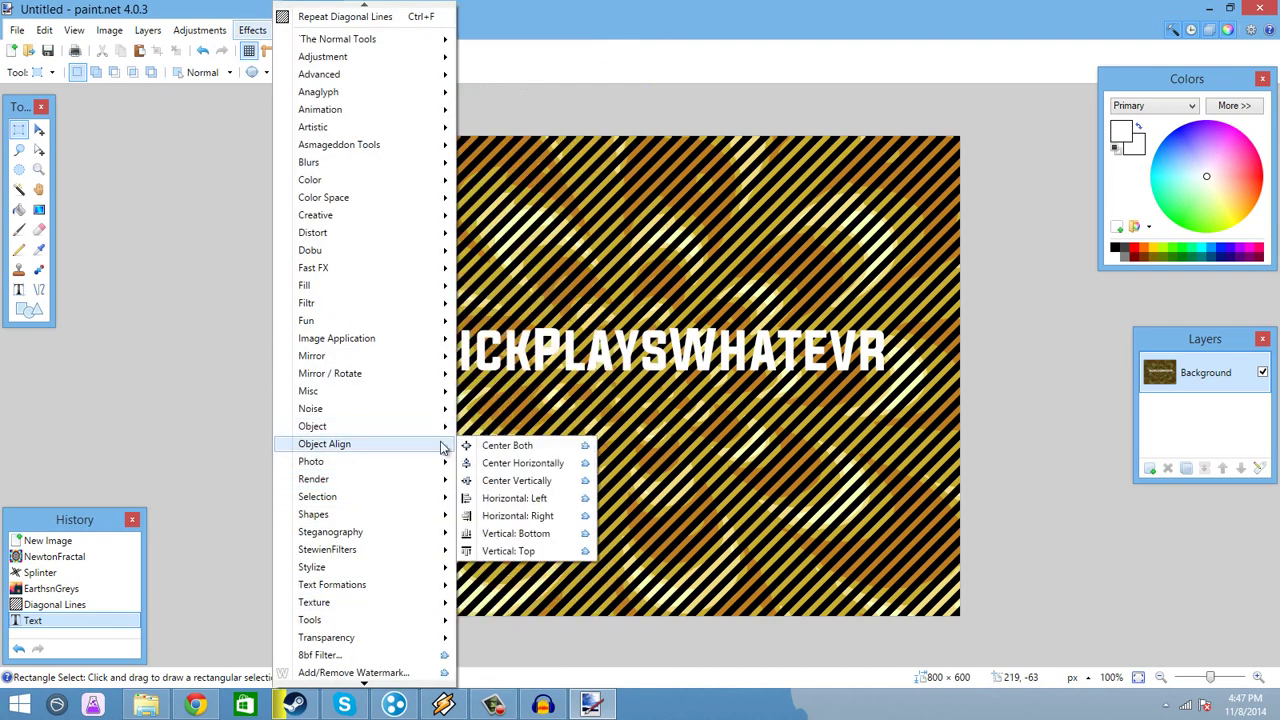
pyautogui.click(505, 445)
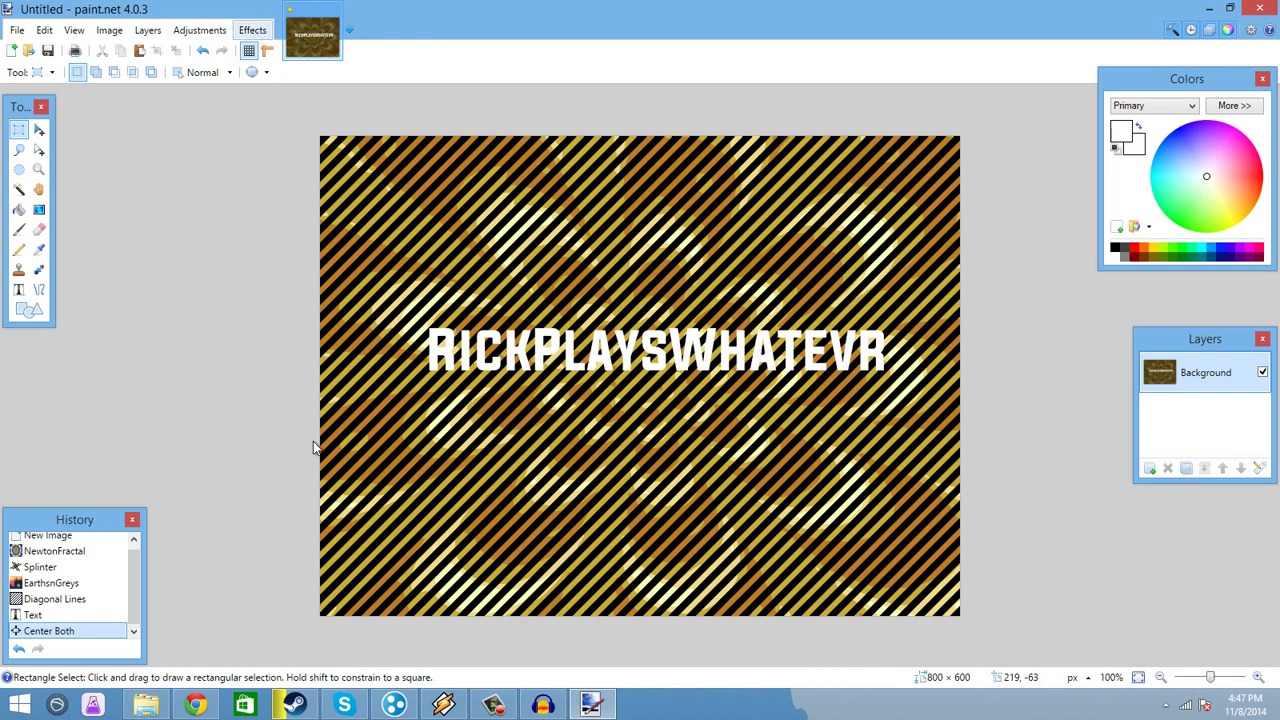
# Undo back to the plain diagonal-striped background and add an empty Layer 2
pyautogui.hotkey('alt', 'c')
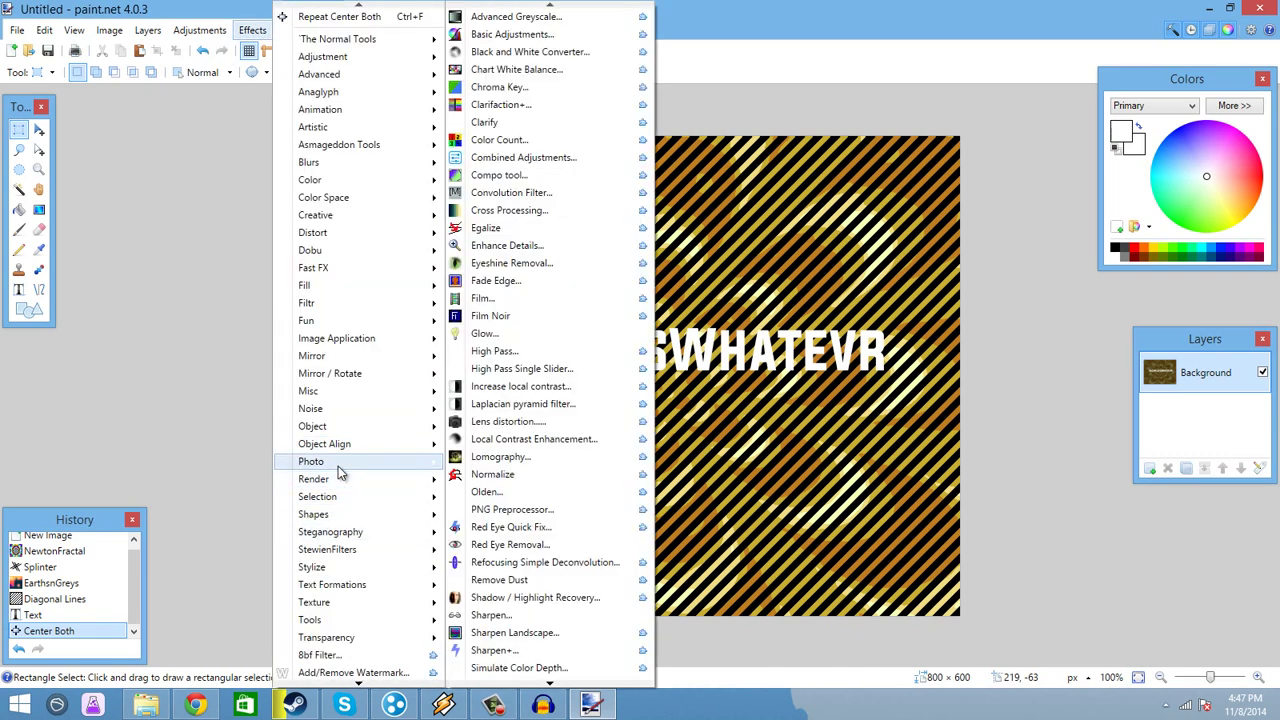
pyautogui.moveTo(366, 536)
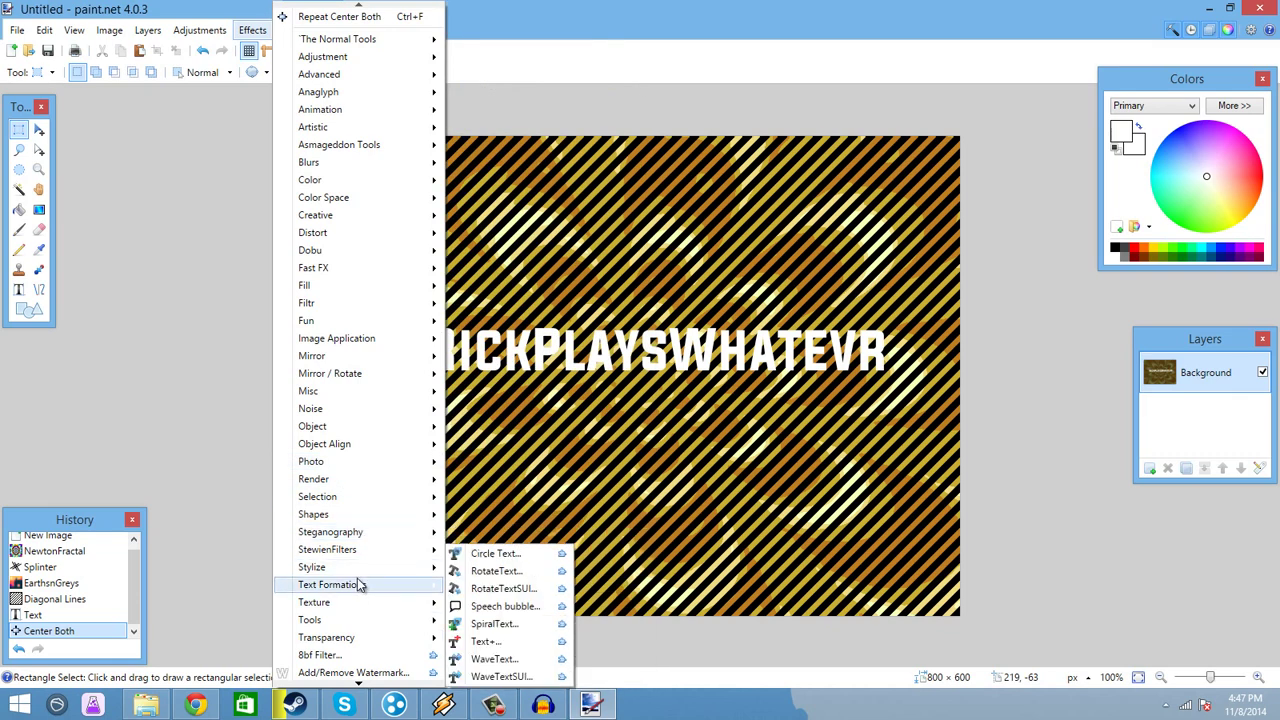
pyautogui.click(200, 291)
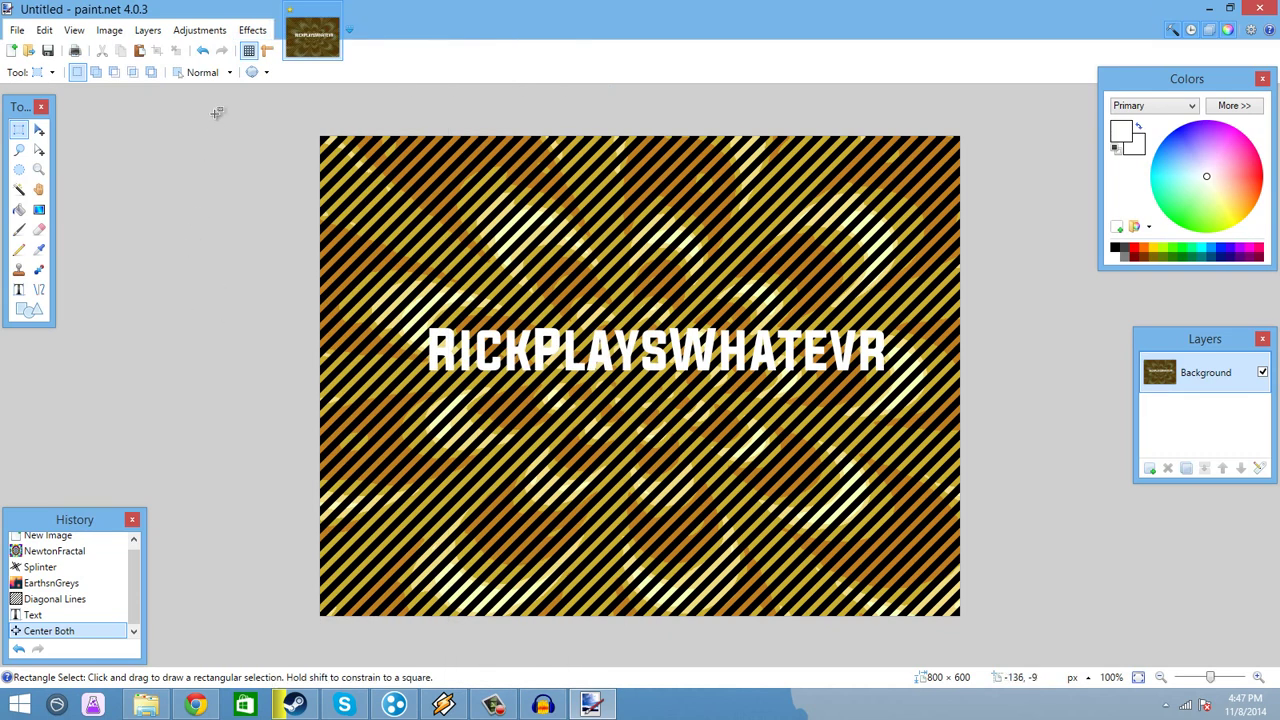
pyautogui.click(202, 51)
pyautogui.click(202, 51)
pyautogui.click(203, 51)
pyautogui.click(221, 51)
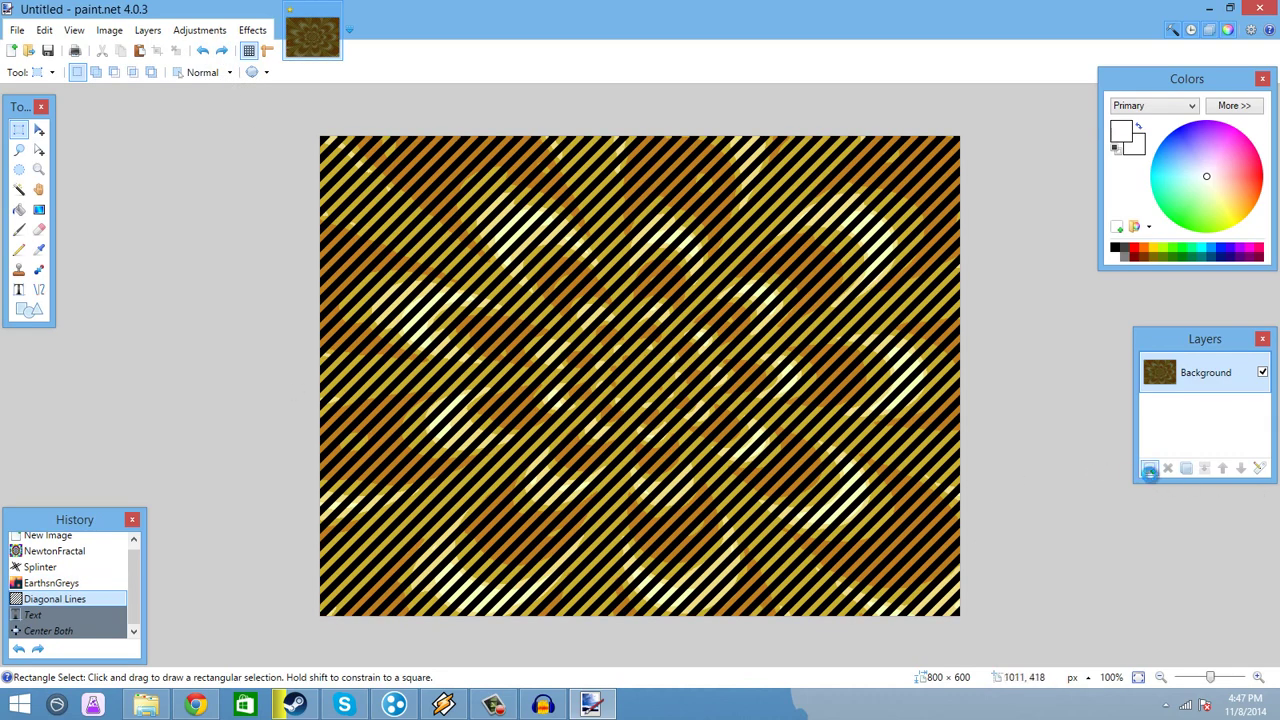
pyautogui.click(1150, 469)
pyautogui.click(18, 289)
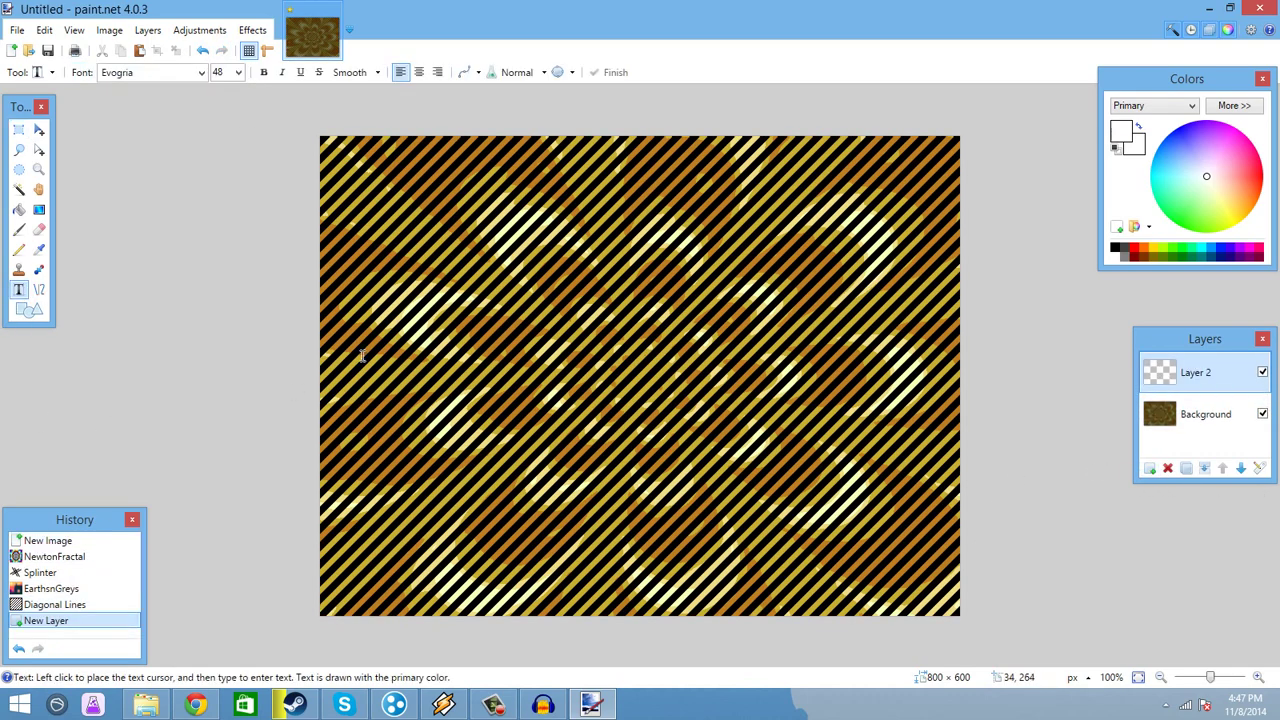
# Write RICKPLAYSALL in white near the left of Layer 2, fixing the typo
pyautogui.click(326, 318)
pyautogui.write('RICK')
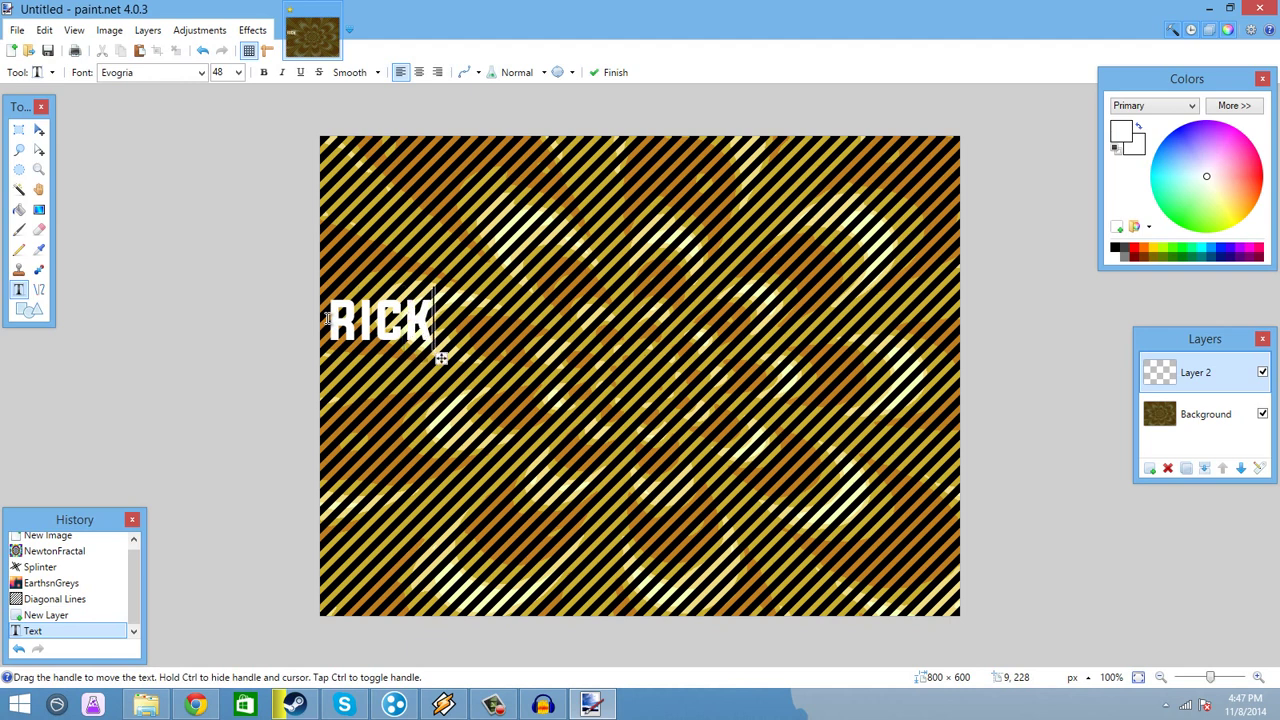
pyautogui.write('PLATS')
pyautogui.press('BackSpace')
pyautogui.press('BackSpace')
pyautogui.write('YS')
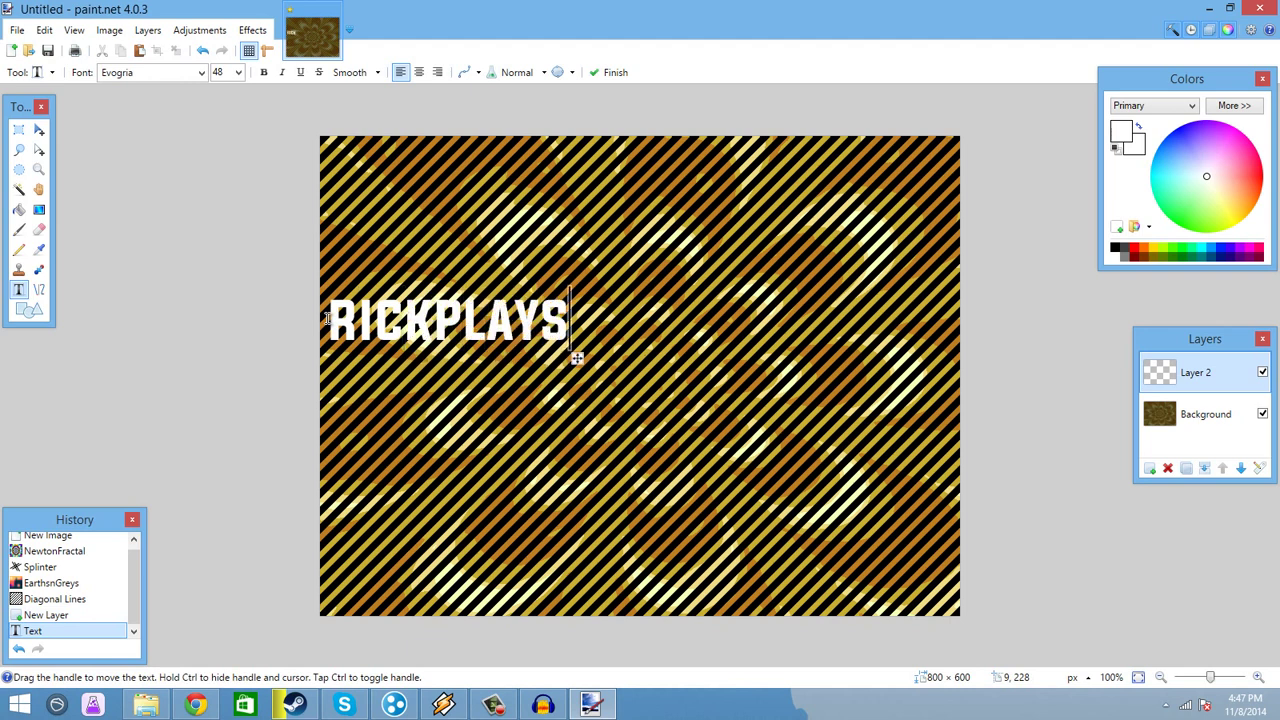
pyautogui.write('AL')
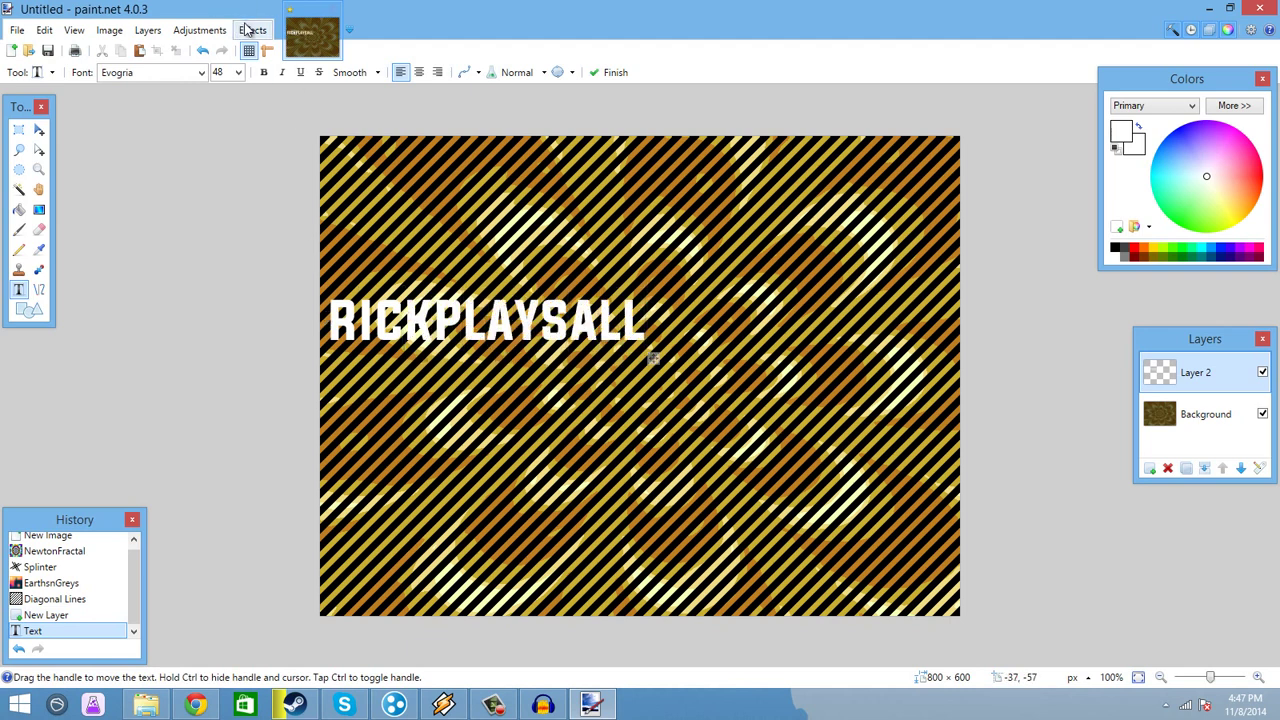
pyautogui.hotkey('alt', 'c')
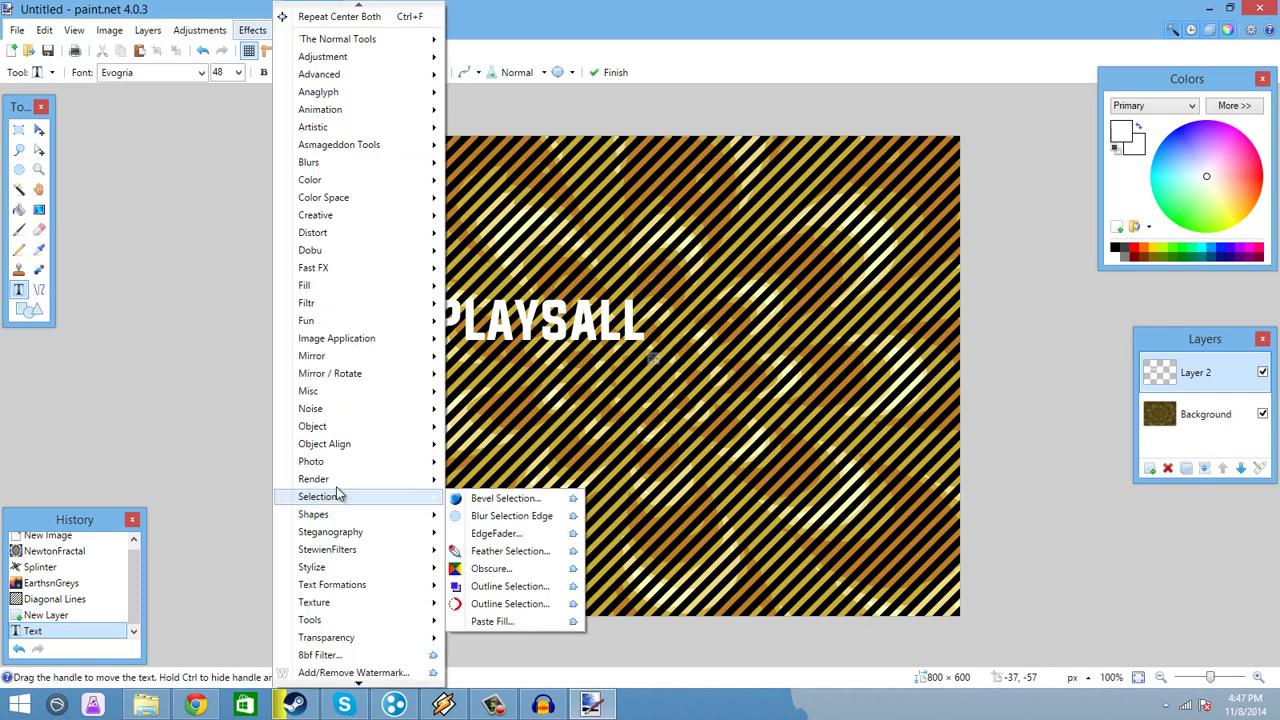
# Centre the RICKPLAYSALL text both ways using Object Align > Center Both
pyautogui.moveTo(361, 441)
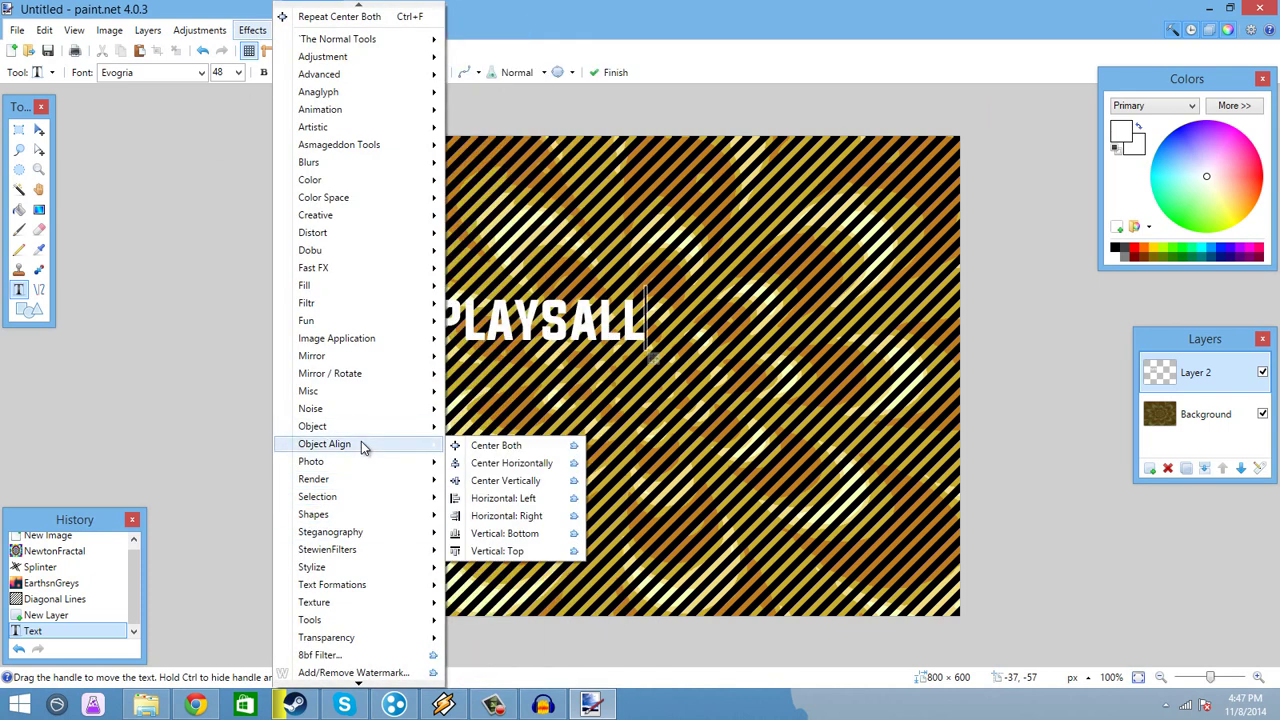
pyautogui.click(465, 444)
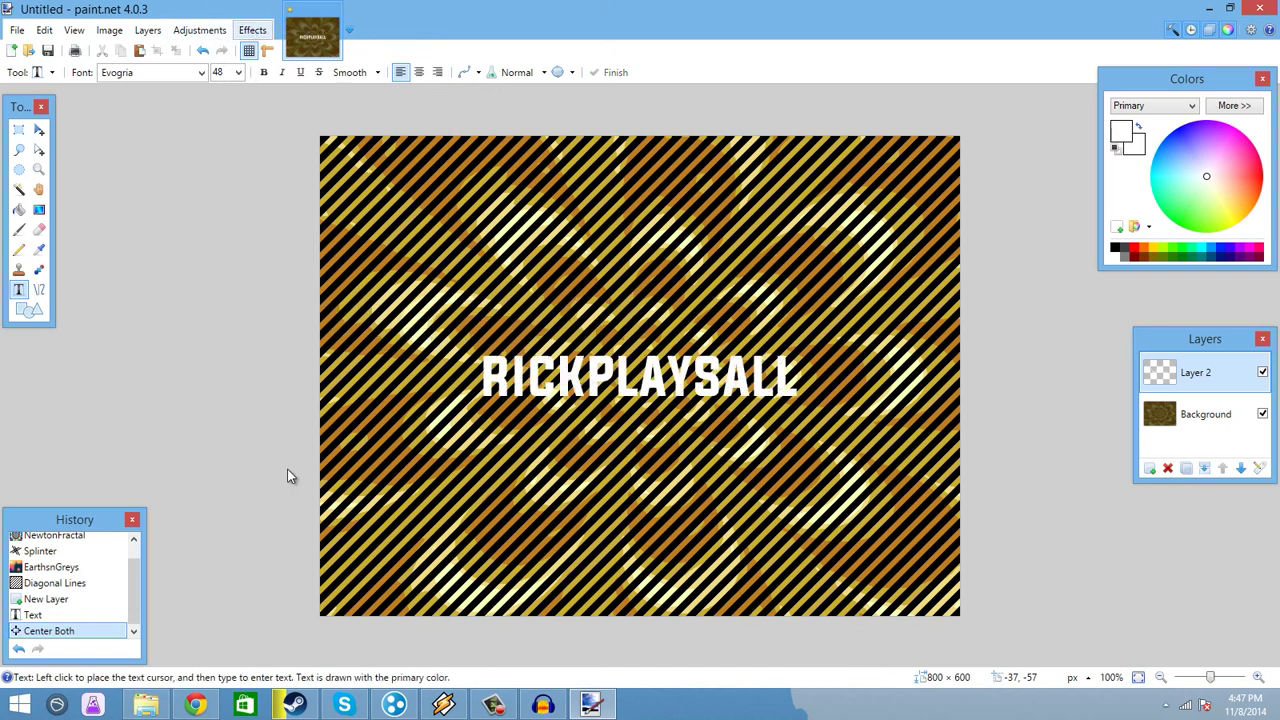
pyautogui.hotkey('alt', 'c')
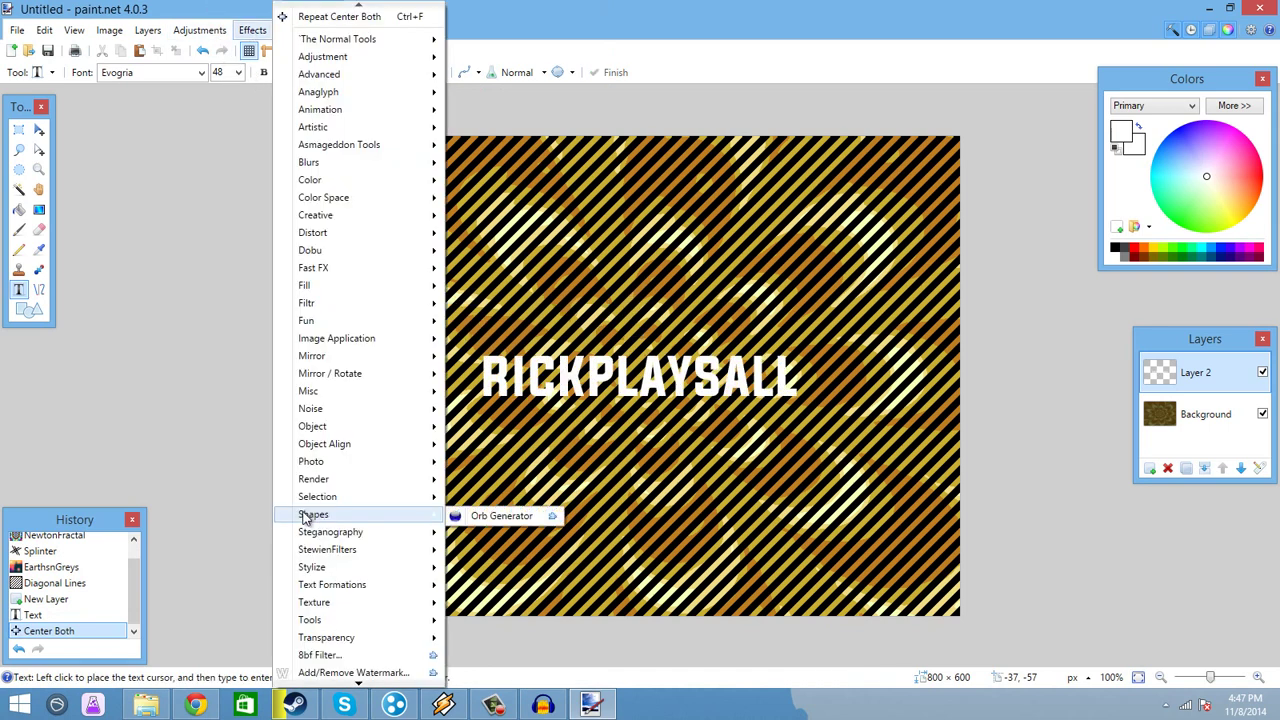
# Apply a black Drop Shadow to the RICKPLAYSALL text, then select the Background layer
pyautogui.moveTo(313, 431)
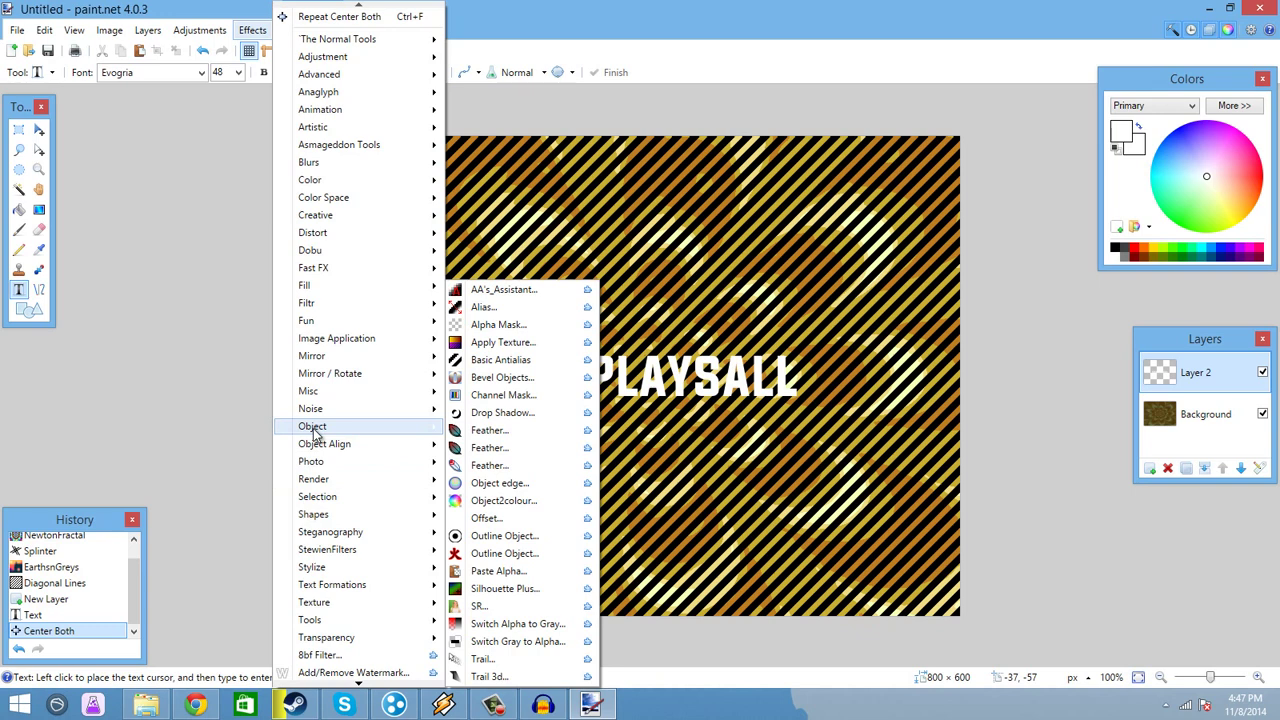
pyautogui.click(502, 412)
pyautogui.moveTo(583, 156); pyautogui.dragTo(163, 82)
pyautogui.click(260, 389)
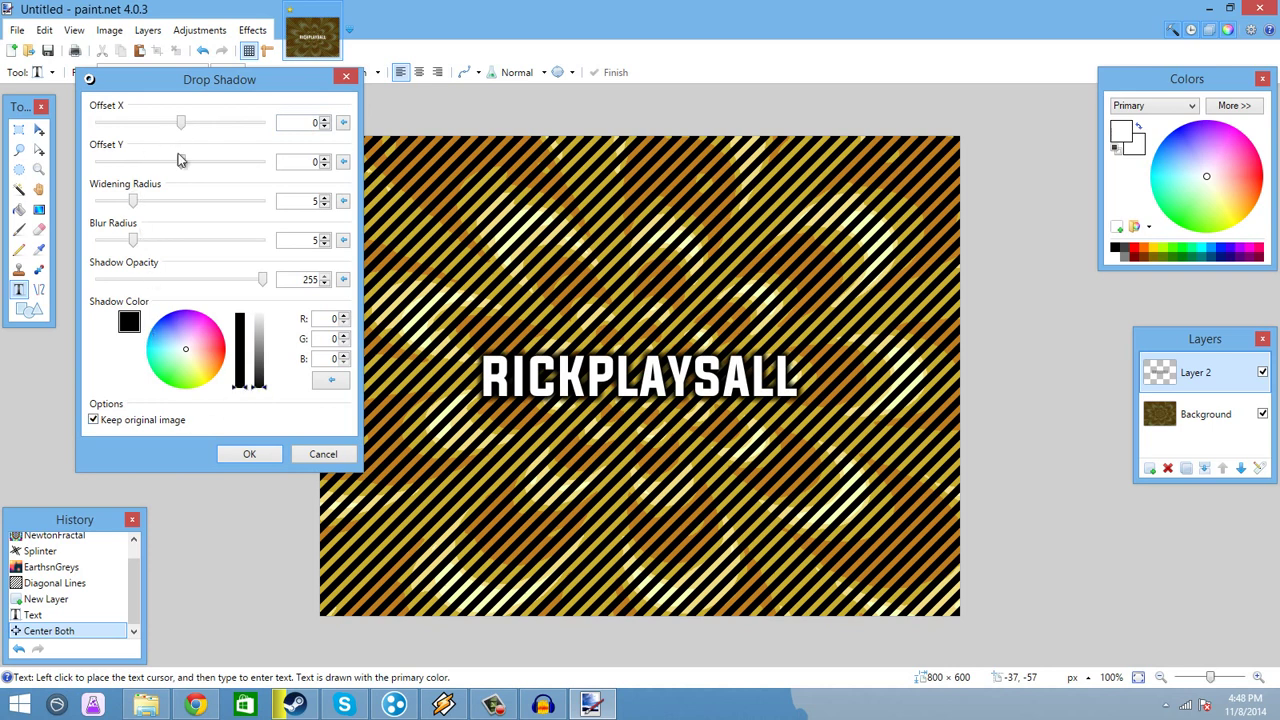
pyautogui.click(251, 455)
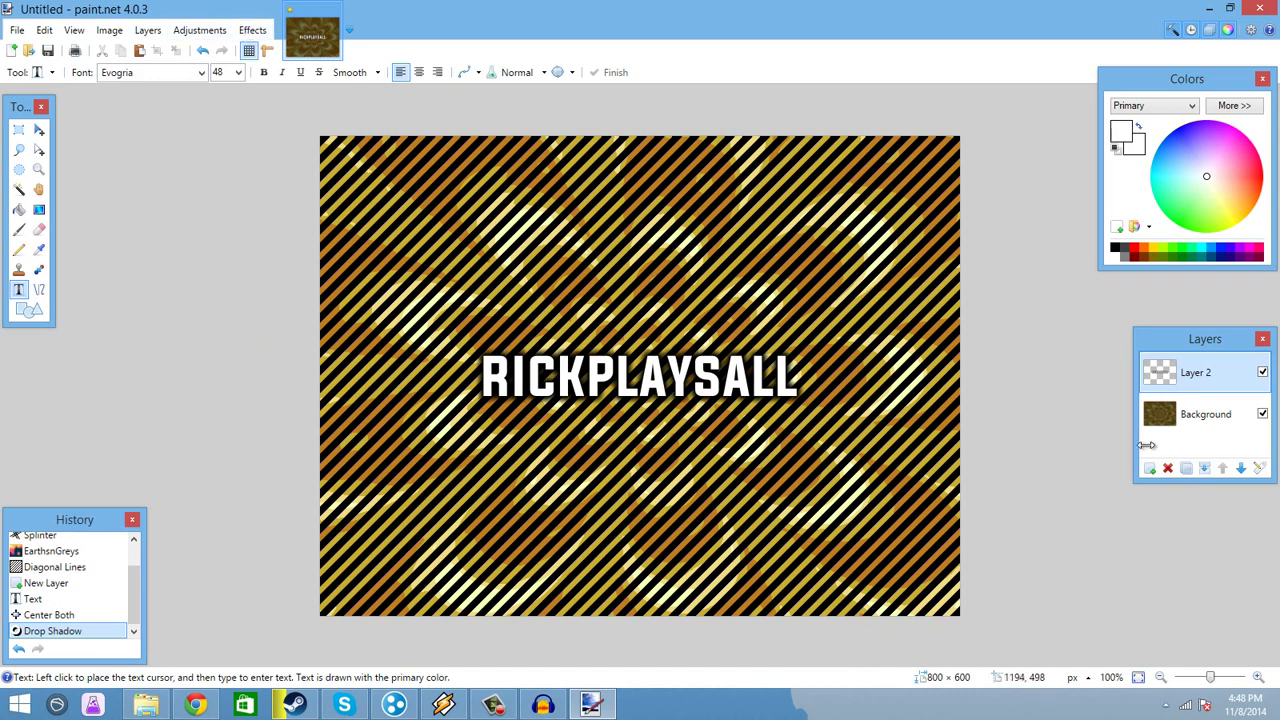
pyautogui.click(1200, 414)
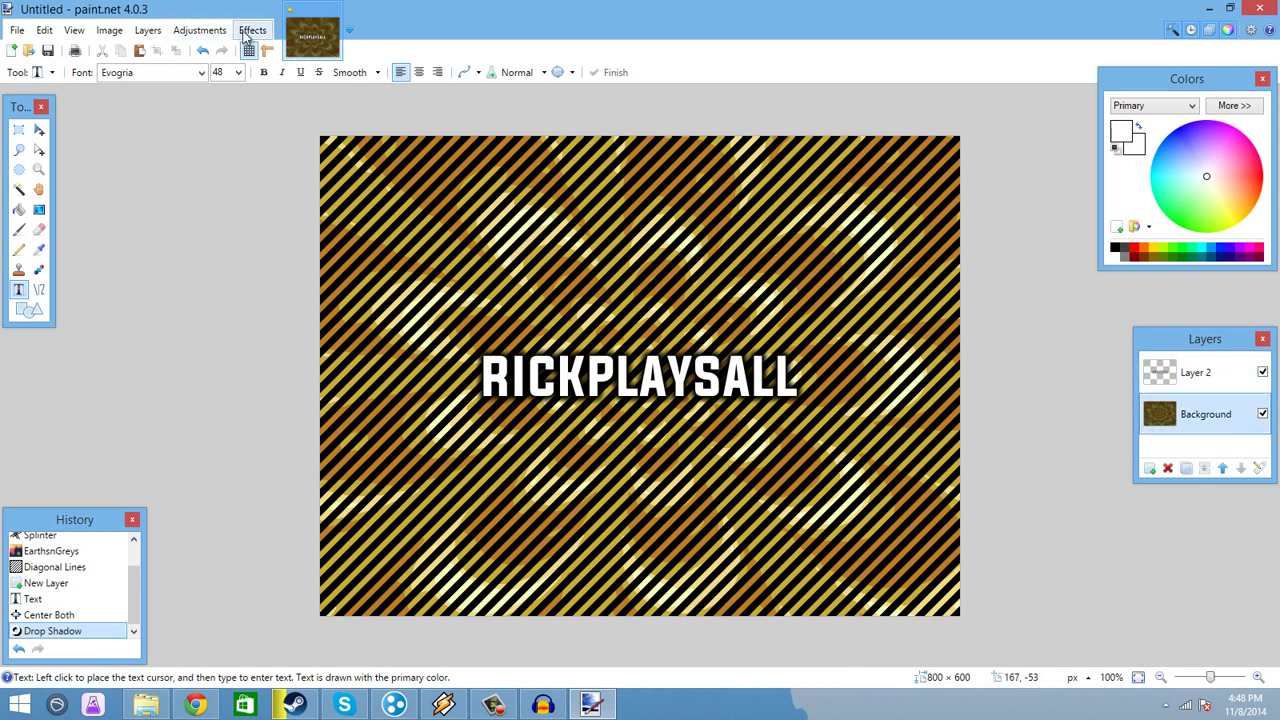